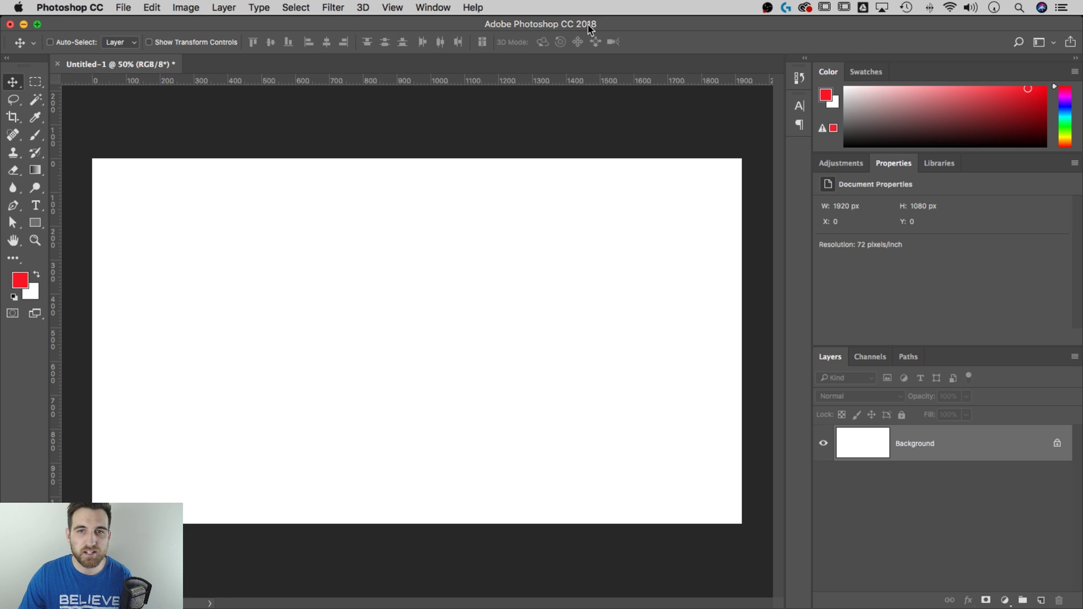
click(437, 7)
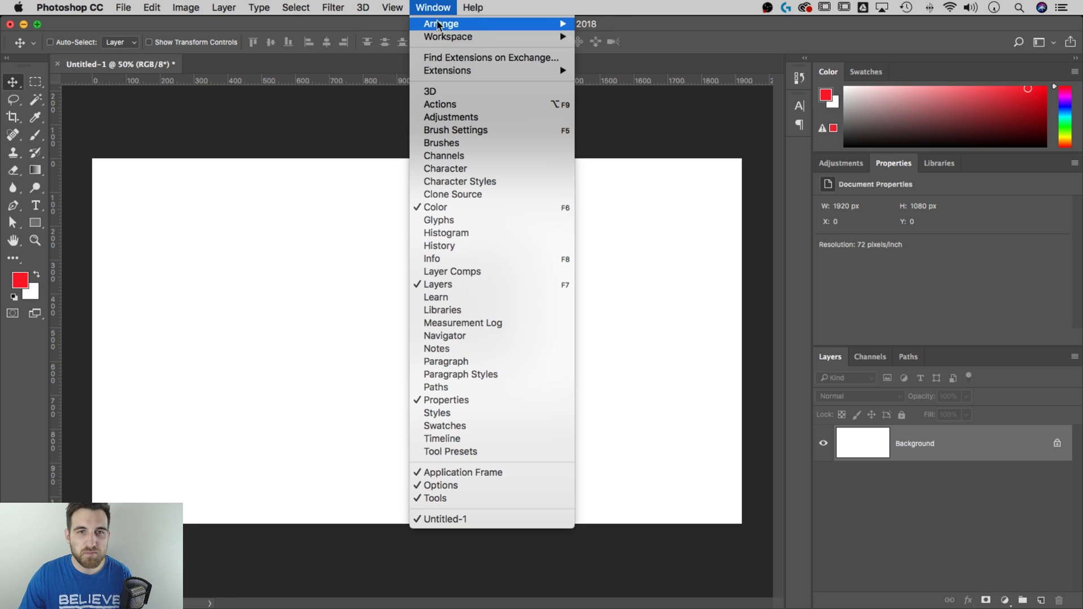
mouse_move(449, 39)
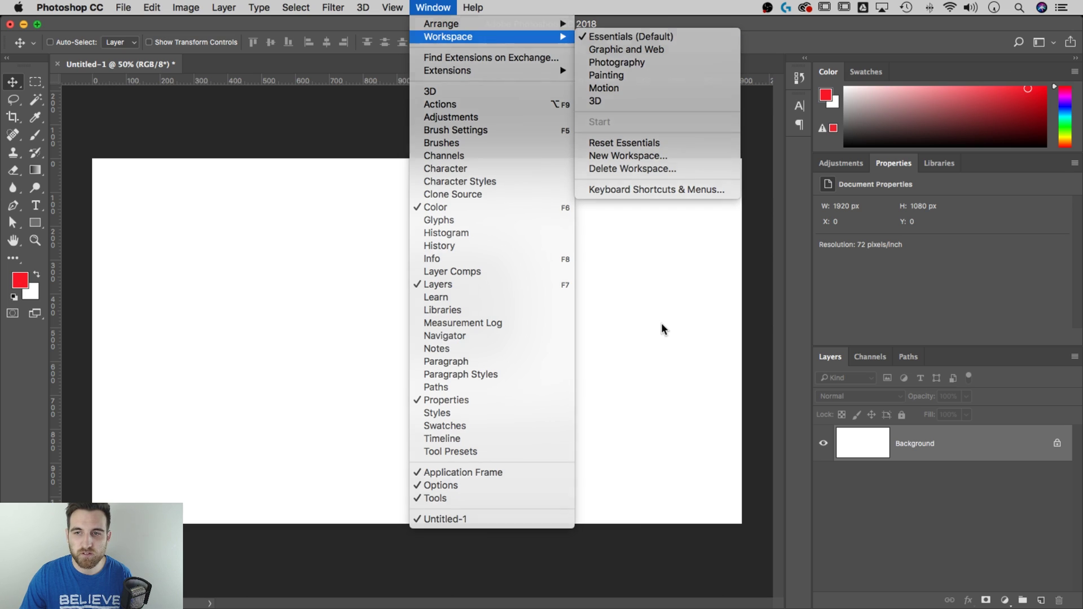
click(661, 324)
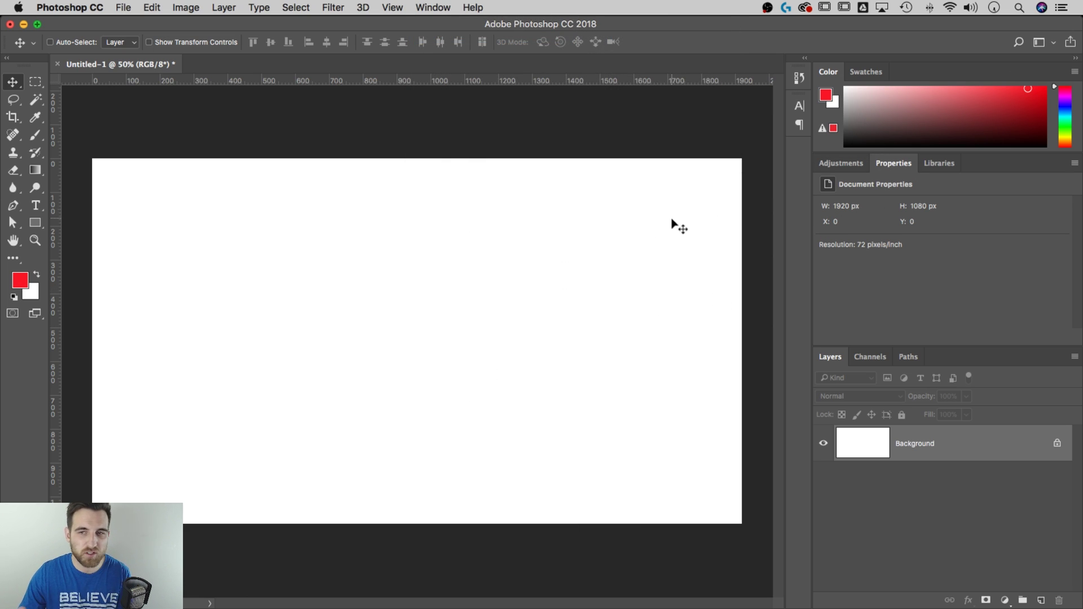
Step: Draw a black square about 299 px wide near the canvas's upper-left corner using the Rectangle Tool in Shape mode
click(38, 226)
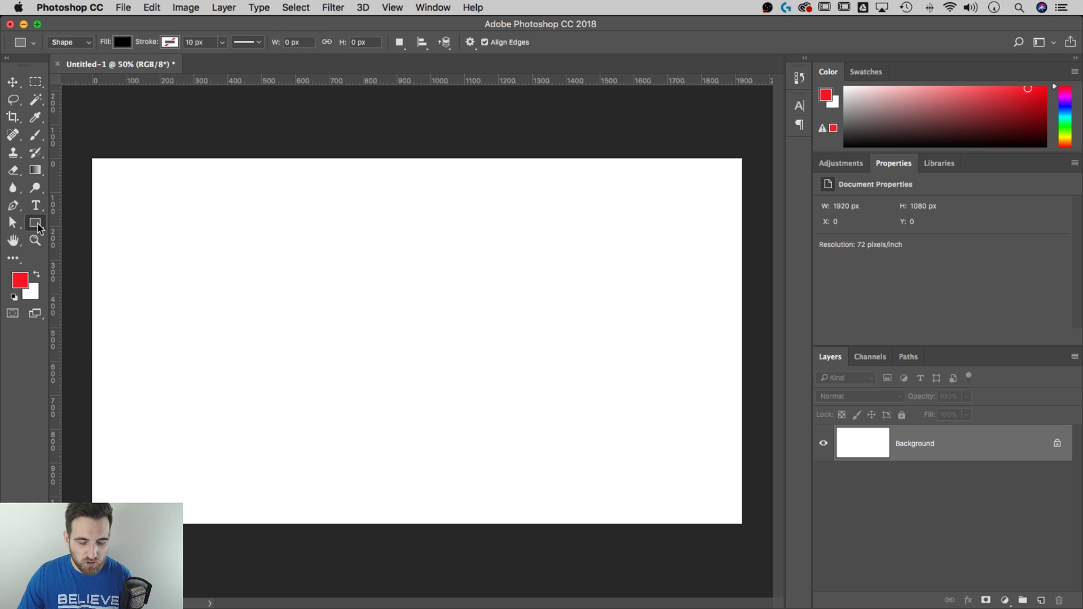
click(38, 225)
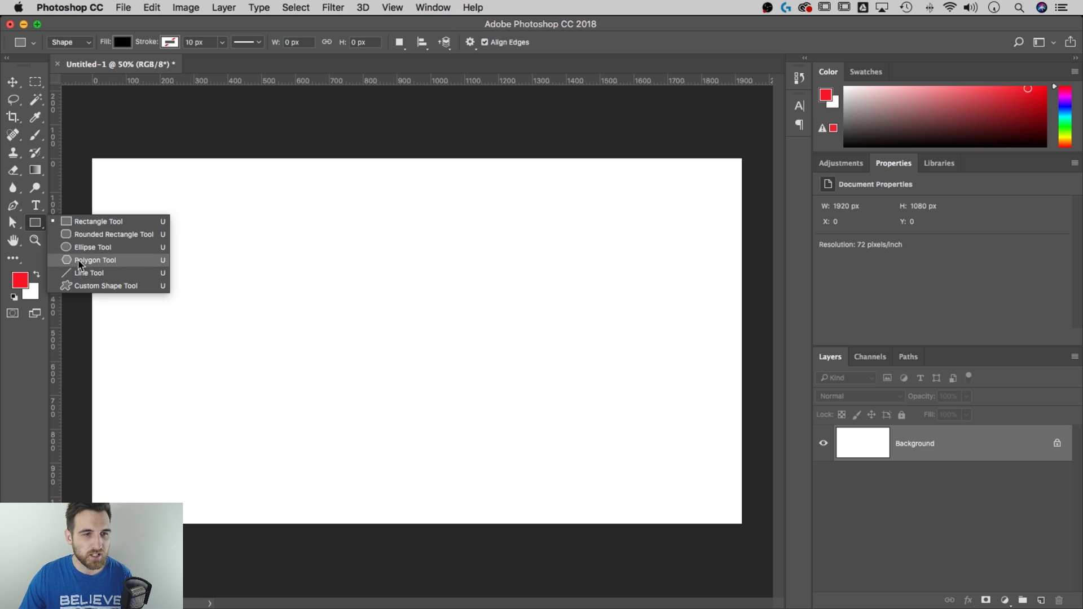
click(88, 223)
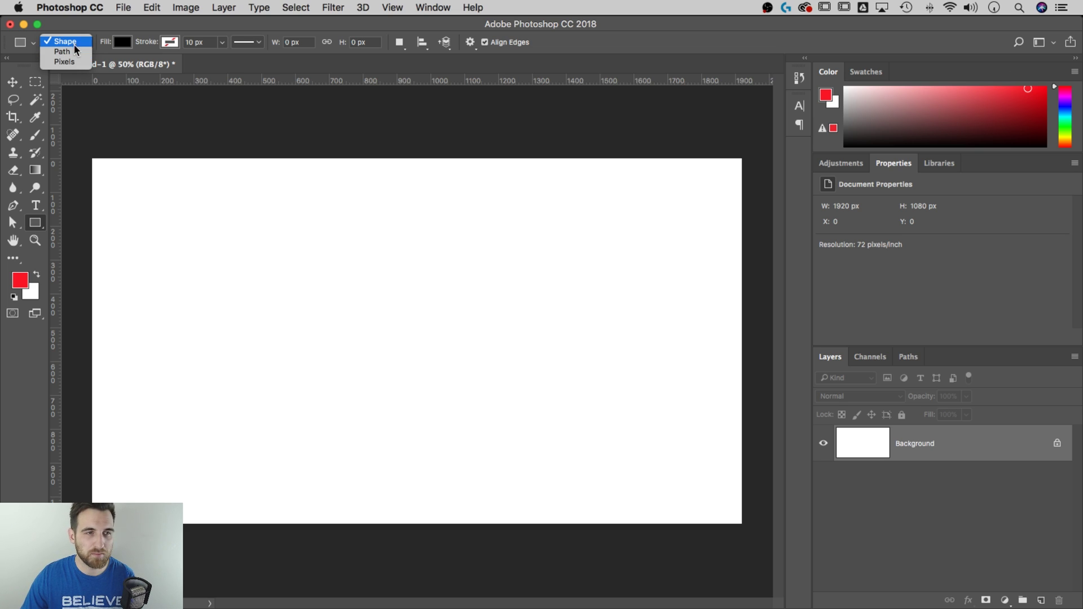
click(75, 42)
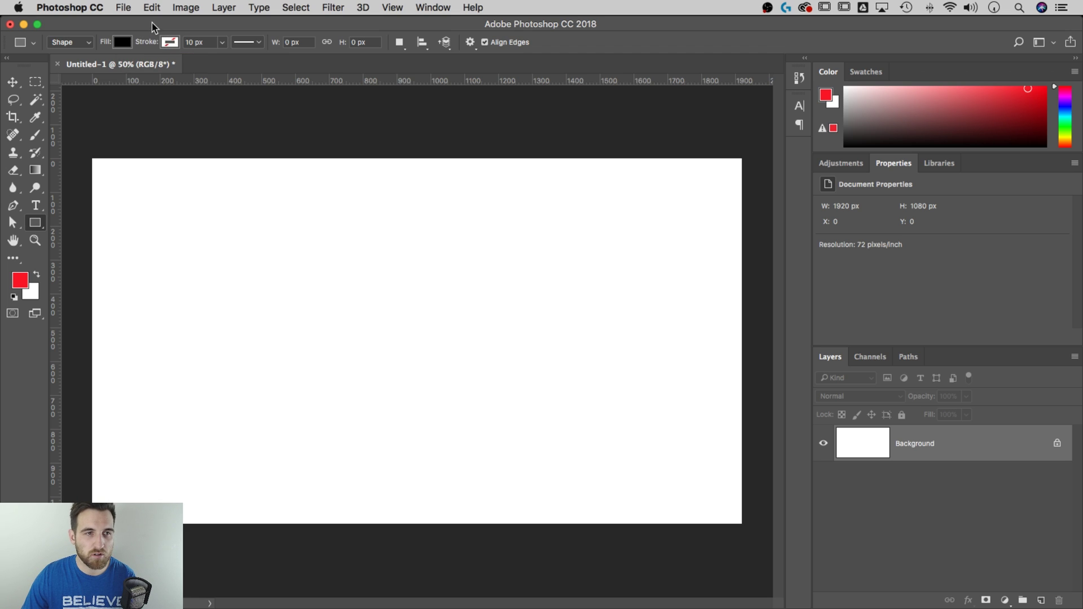
click(204, 43)
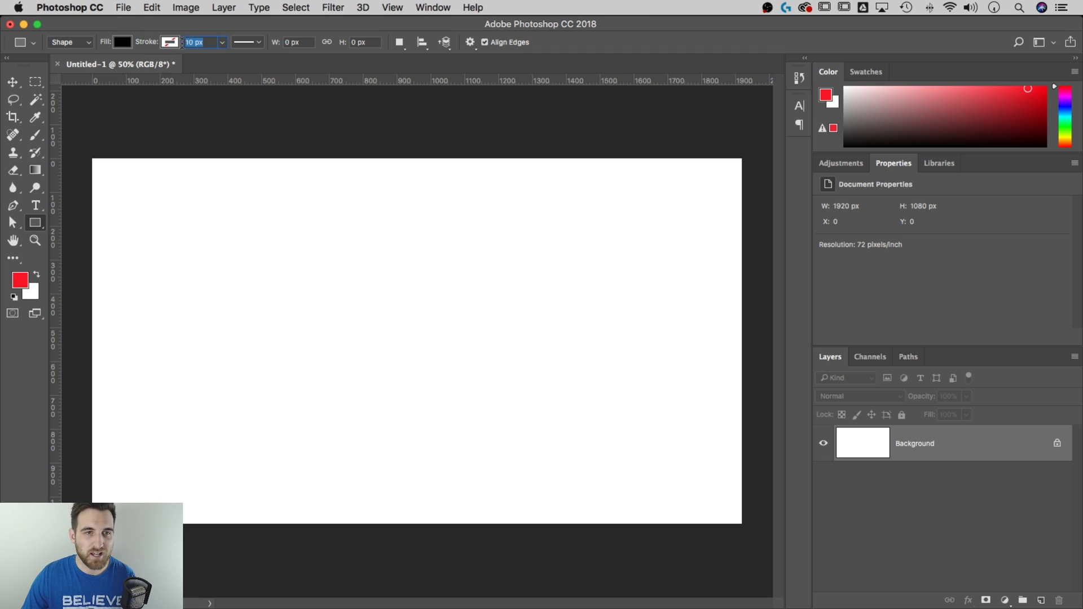
click(224, 43)
click(261, 32)
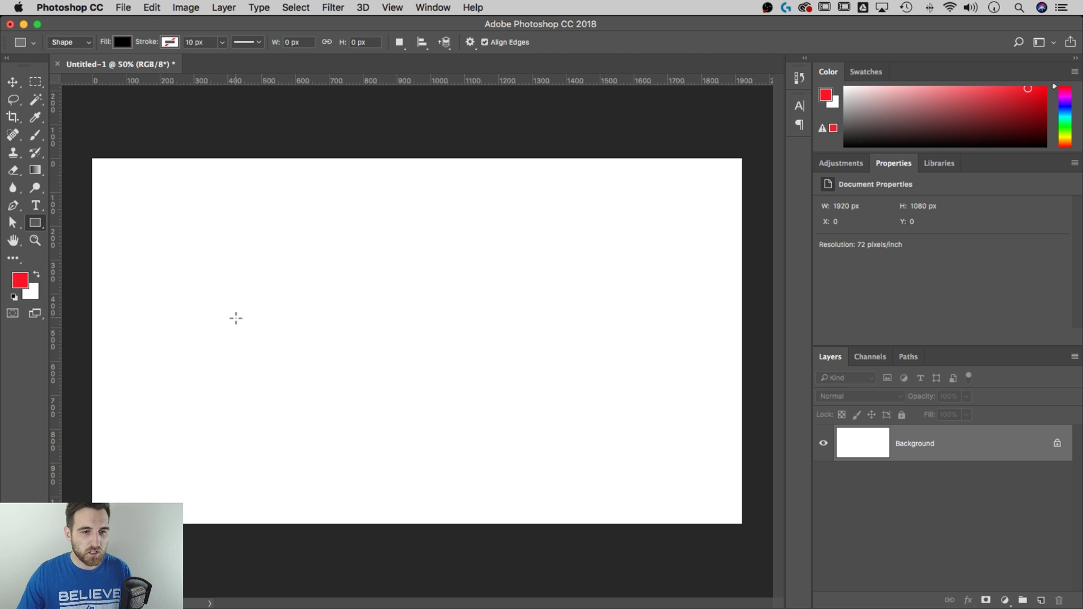
drag(143, 199, 245, 309)
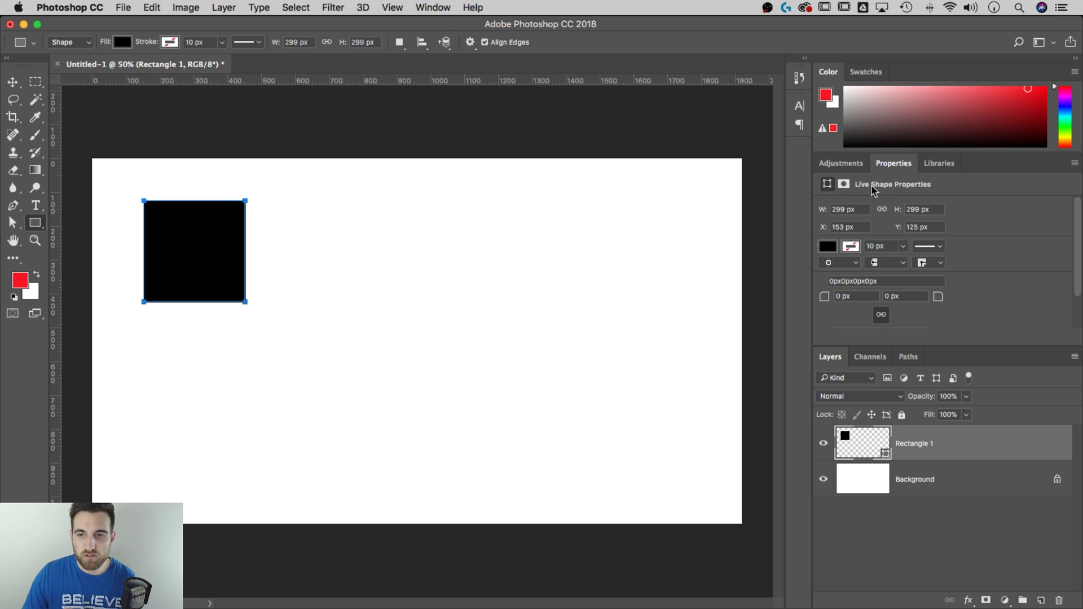
Step: Link the square's width and height and set the size to 350 px
click(882, 210)
drag(858, 209, 804, 208)
text(350)
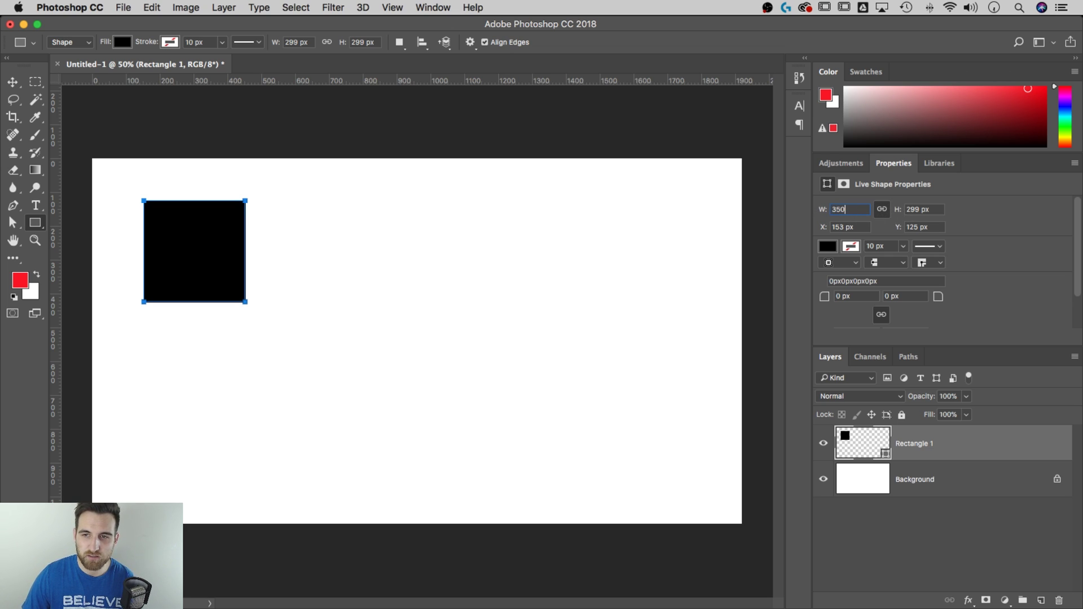
key(Return)
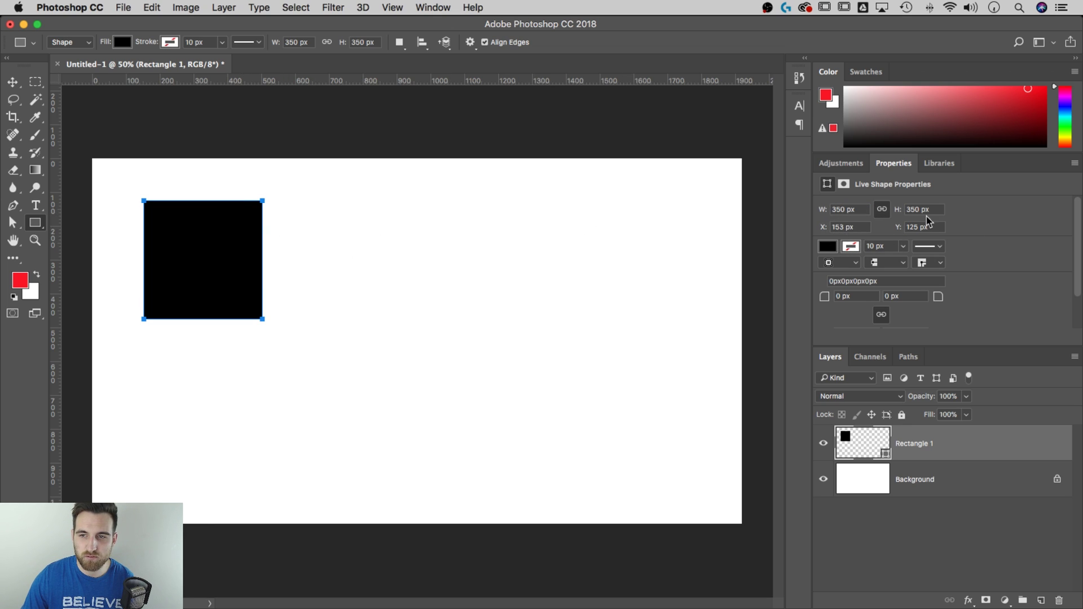
click(846, 210)
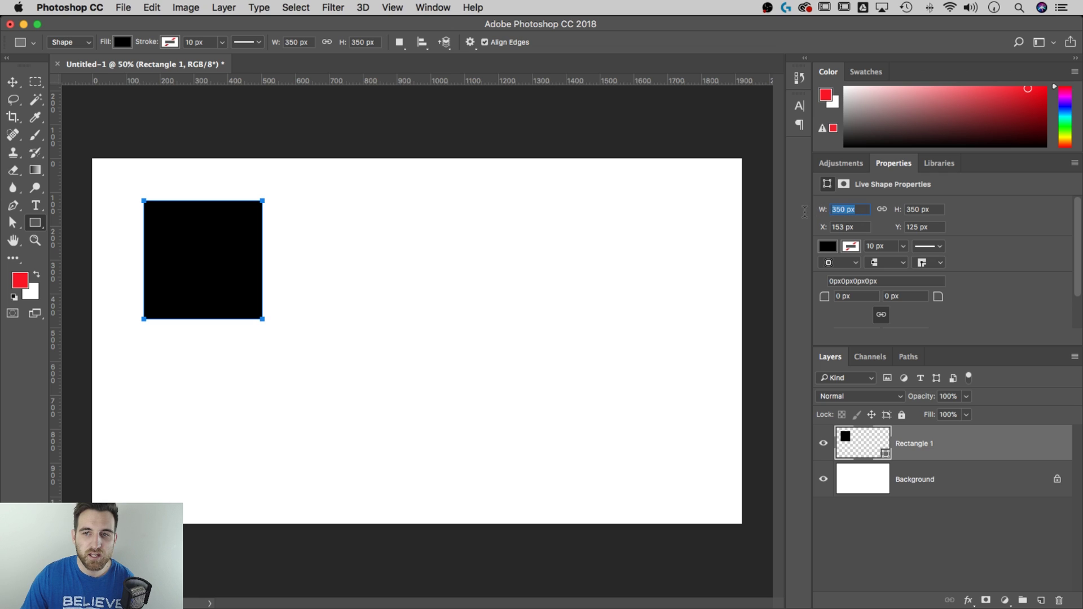
Step: Give the square a solid red stroke and remove its fill
click(852, 247)
click(863, 272)
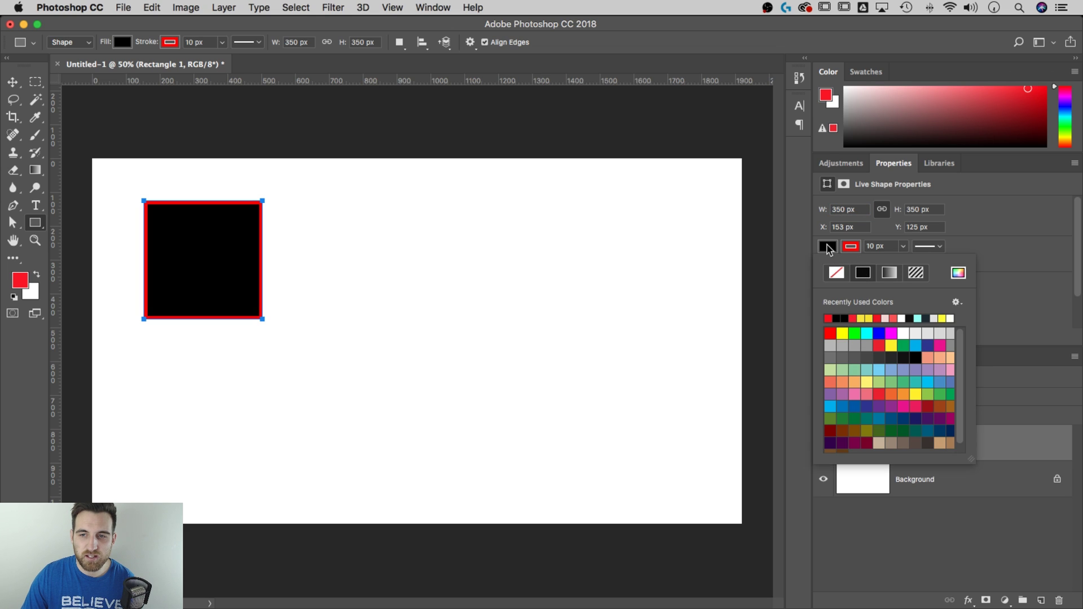
click(828, 247)
click(828, 247)
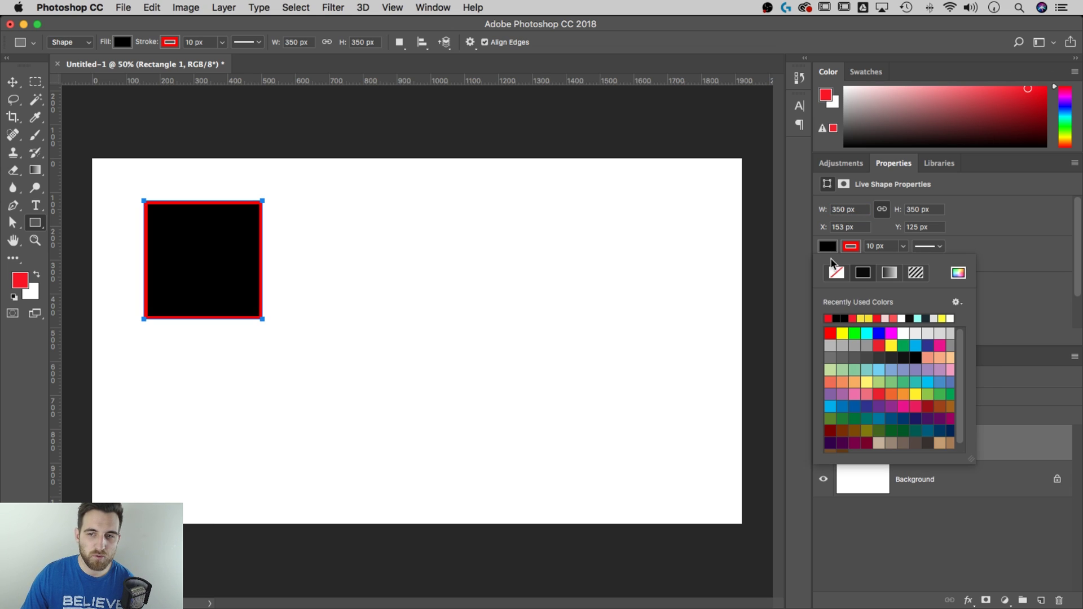
click(835, 274)
click(832, 249)
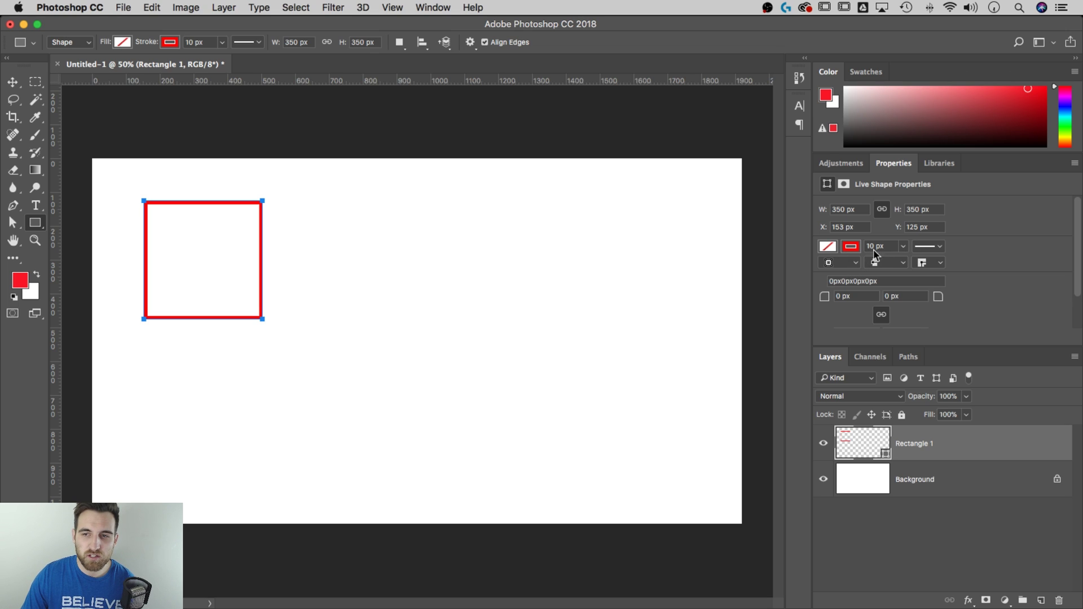
Step: Set the square's stroke width to 20 px
click(888, 247)
text(20)
key(Return)
Step: Try the dashed stroke style on the square and switch back to the solid line
click(928, 246)
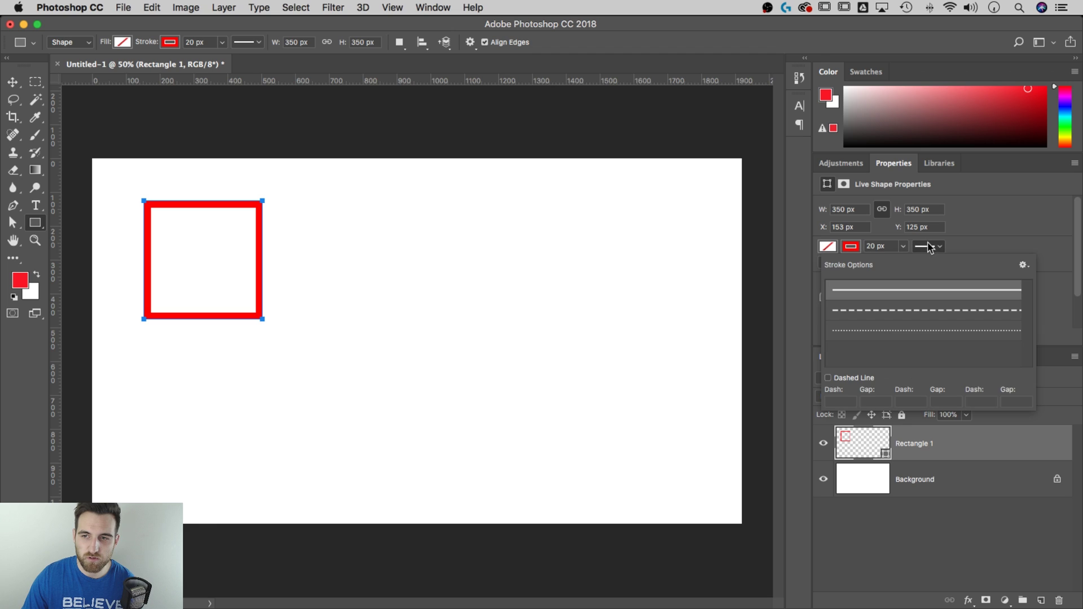
click(913, 310)
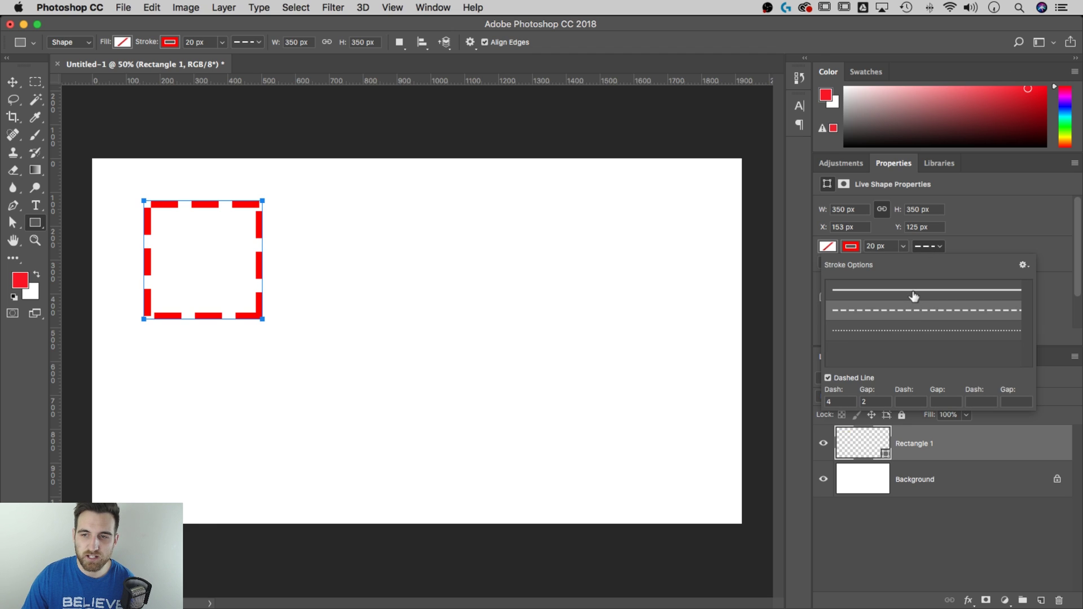
click(913, 291)
click(963, 236)
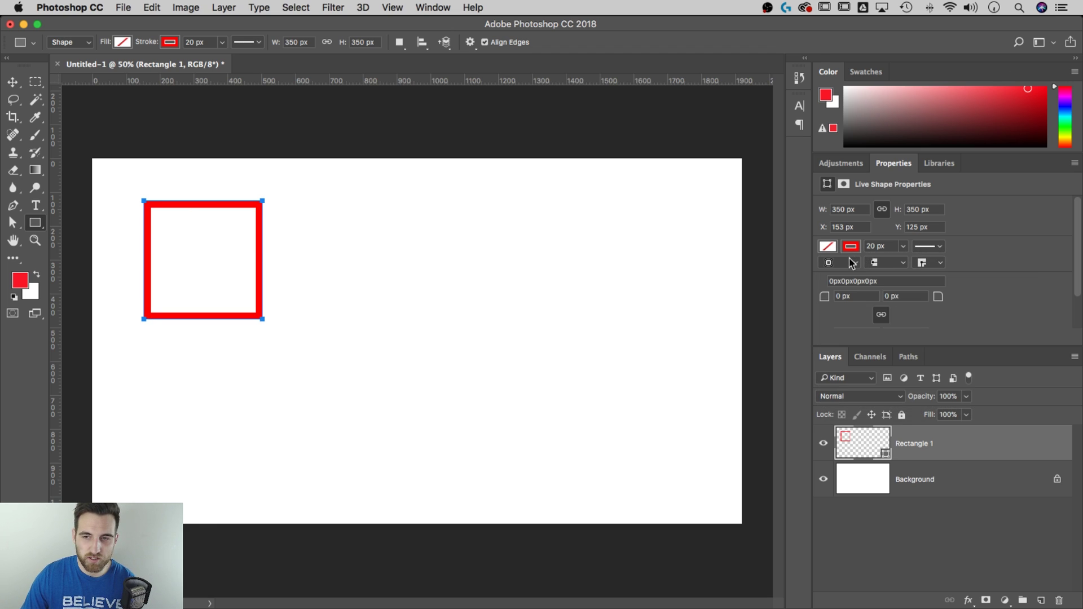
Step: Try the centered stroke alignment on the square, then align the stroke to the outside of its path
click(852, 263)
click(839, 276)
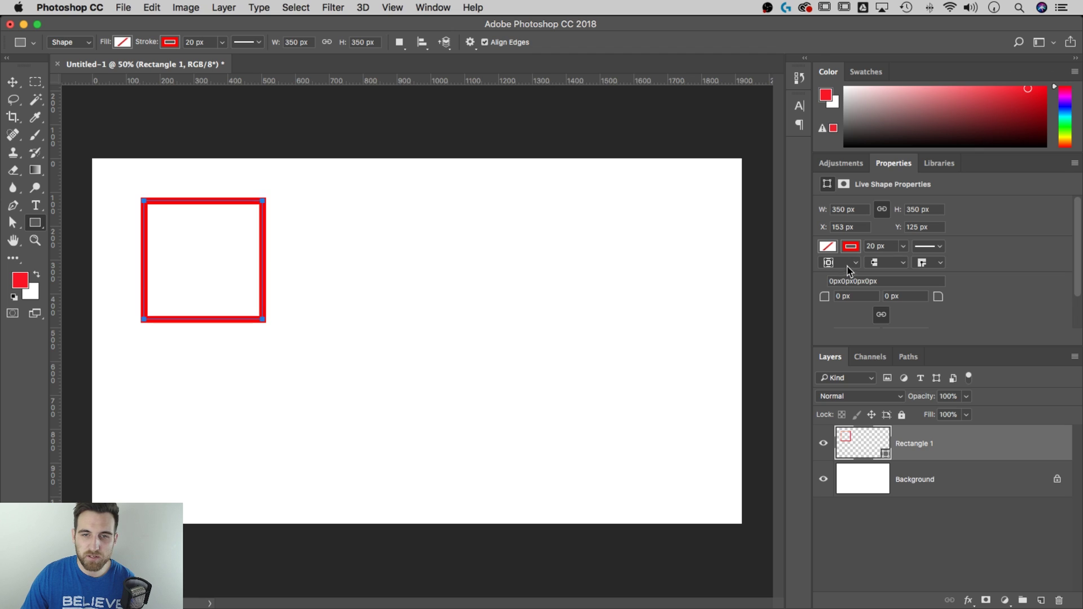
click(852, 262)
click(849, 270)
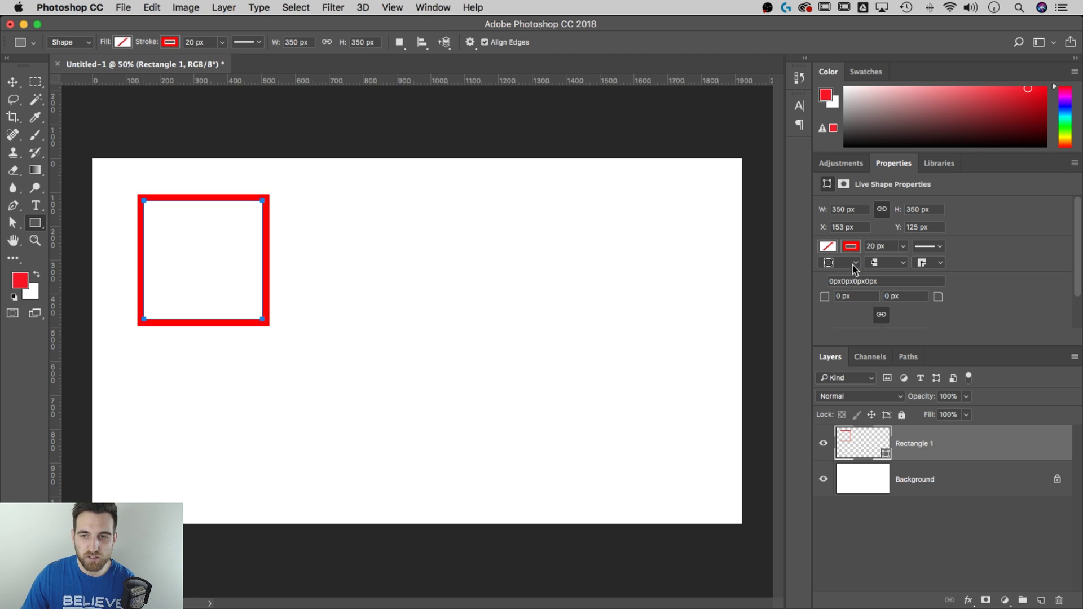
click(889, 264)
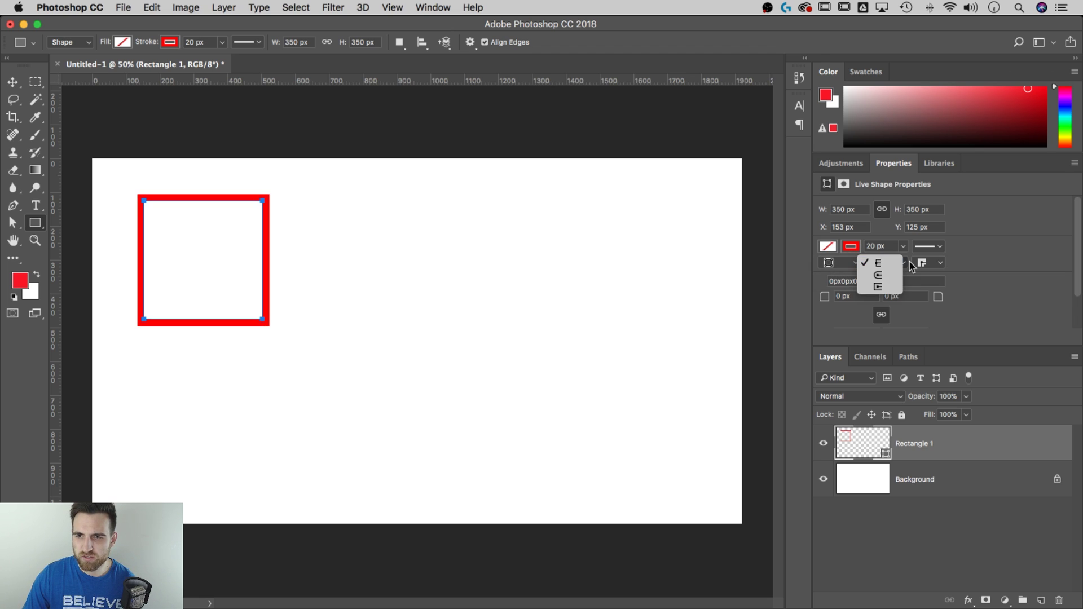
click(940, 263)
click(941, 263)
click(899, 279)
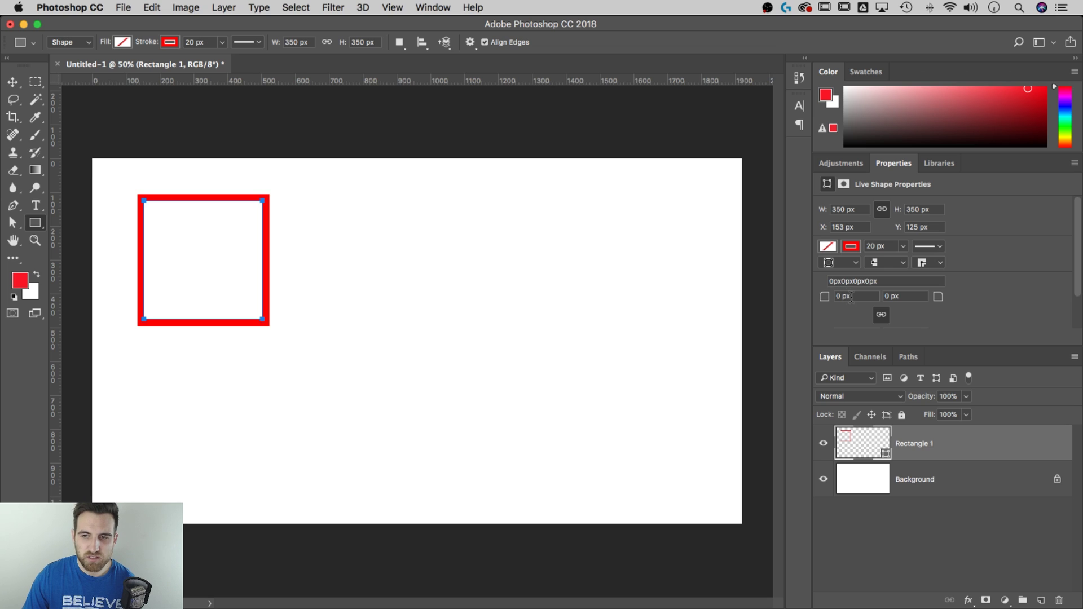
Step: Round all four linked corners of the square to a 61 px radius
mouse_move(863, 297)
mouse_down()
mouse_move(891, 302)
mouse_move(869, 300)
mouse_up()
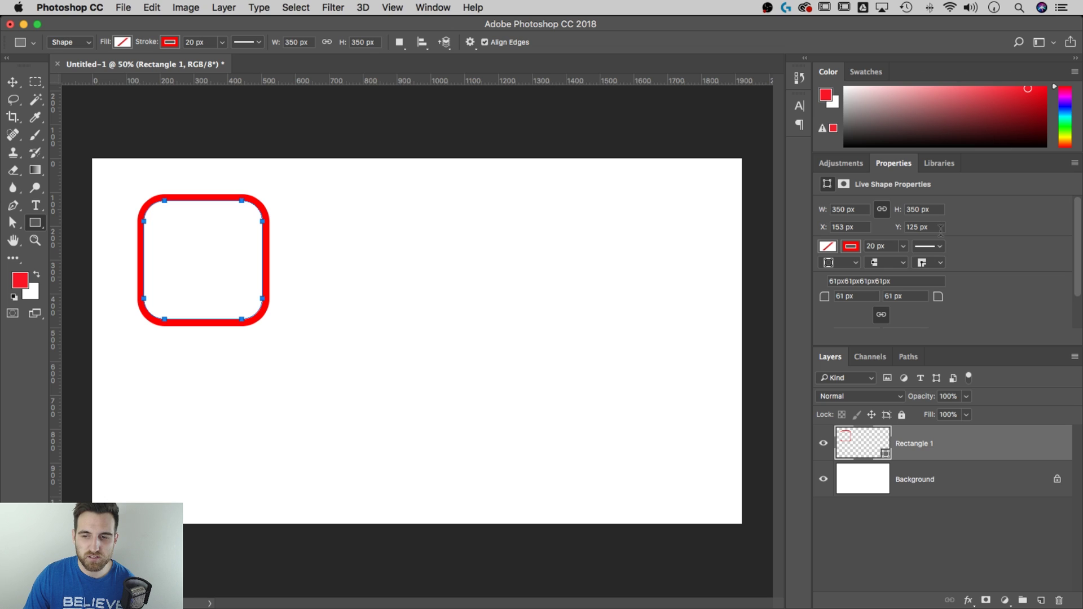
Step: Switch to the Direct Selection Tool and reset the square's corner radius to 0 px
click(13, 224)
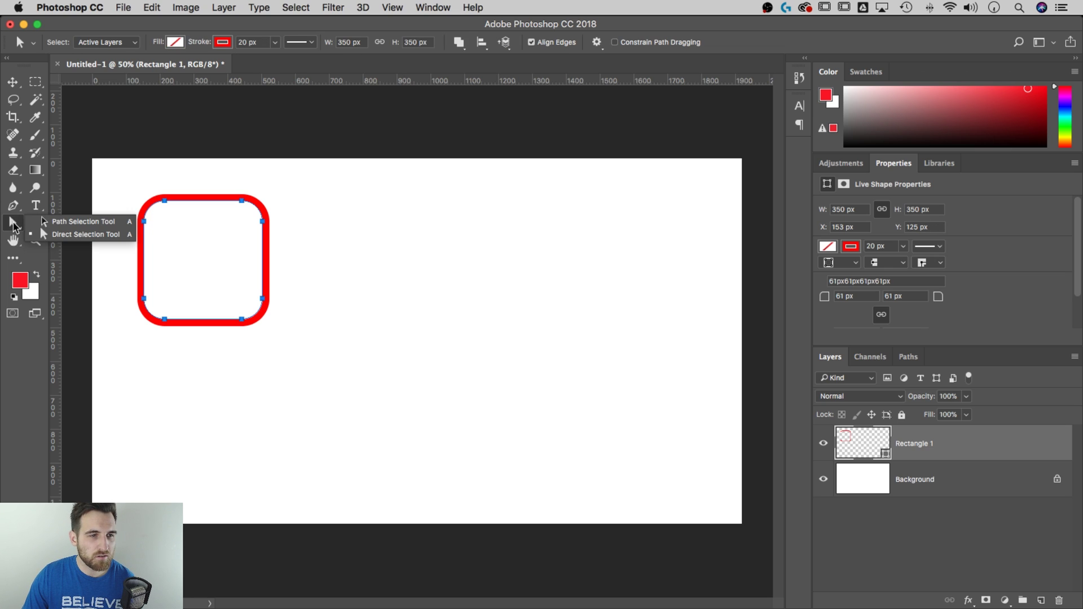
click(35, 225)
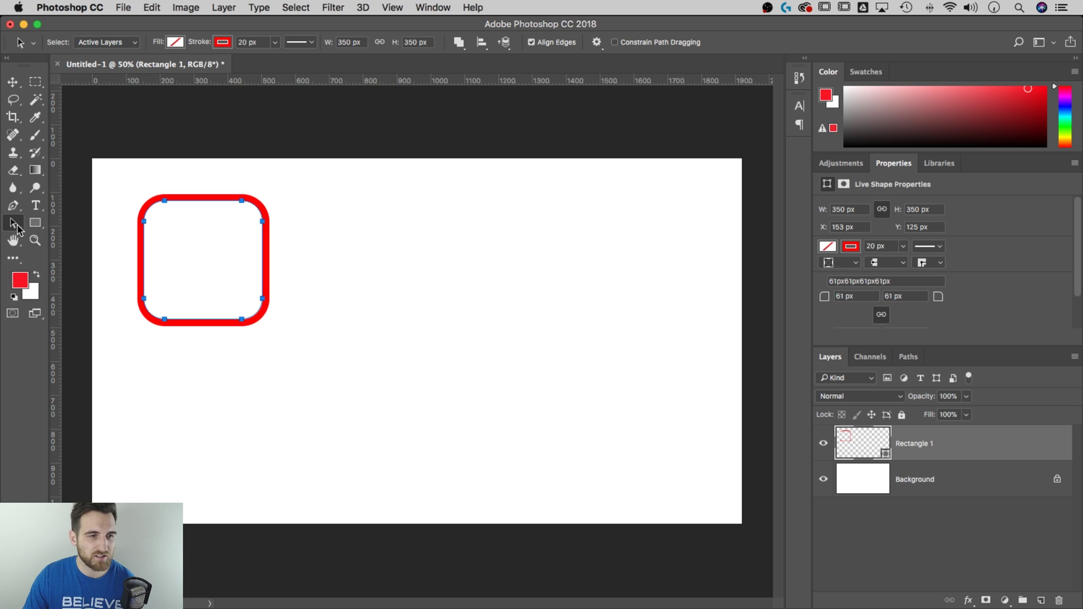
click(15, 224)
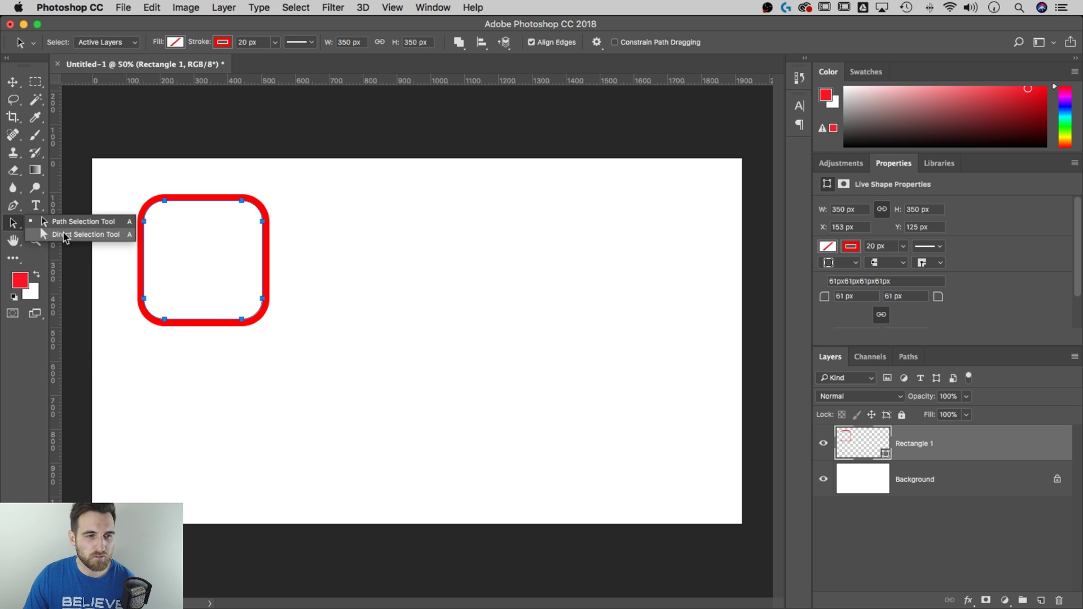
click(65, 235)
click(856, 296)
text(0)
key(Return)
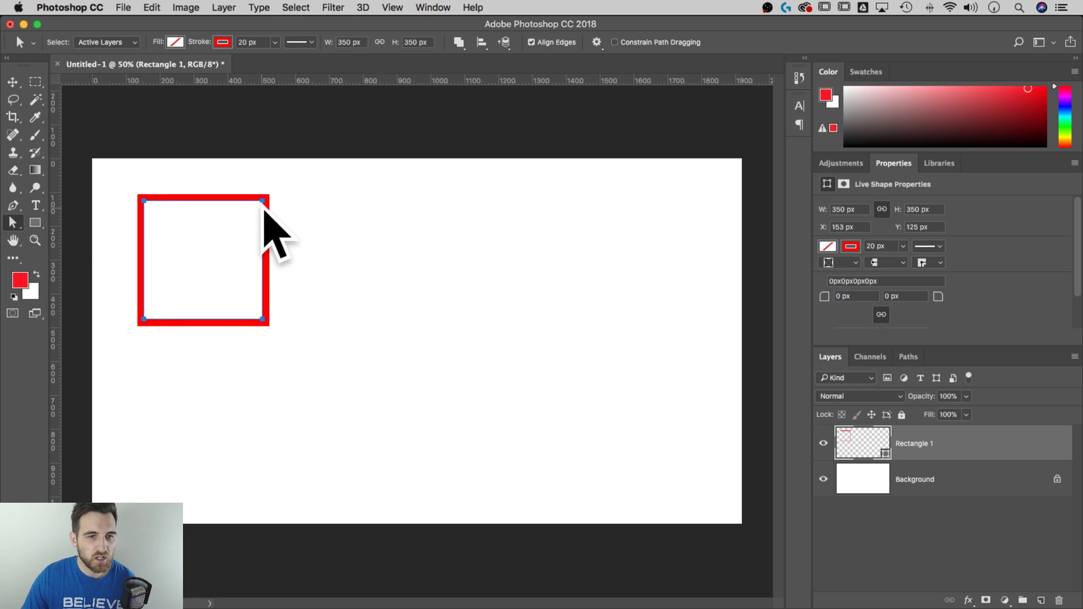
Step: Try pulling the square's upper-right anchor point outward until the shape is about 862 px wide, converting it to a regular path, and undo that
click(262, 202)
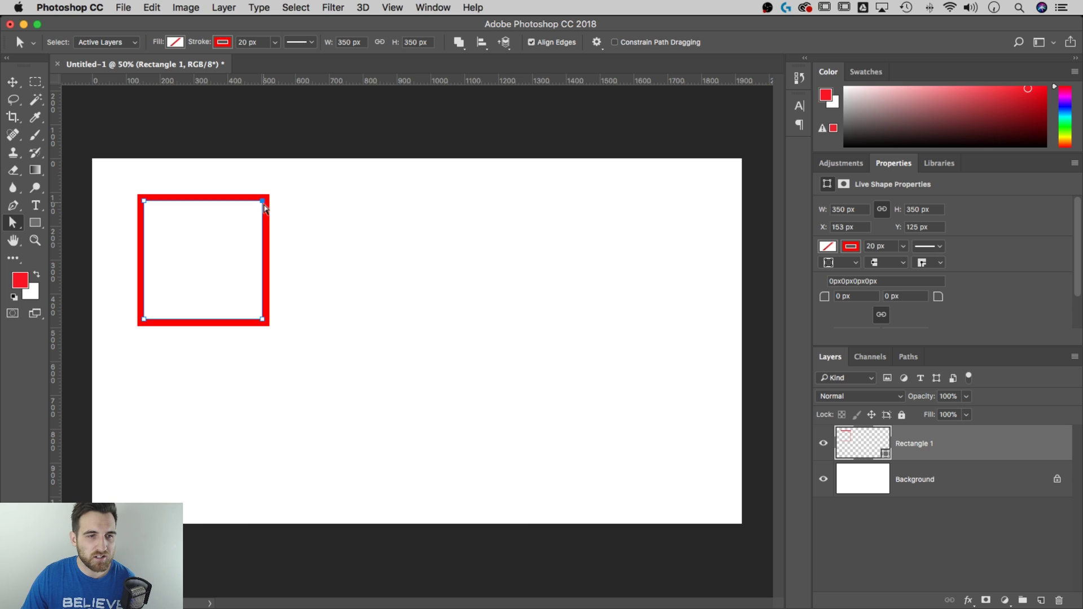
drag(262, 201, 438, 201)
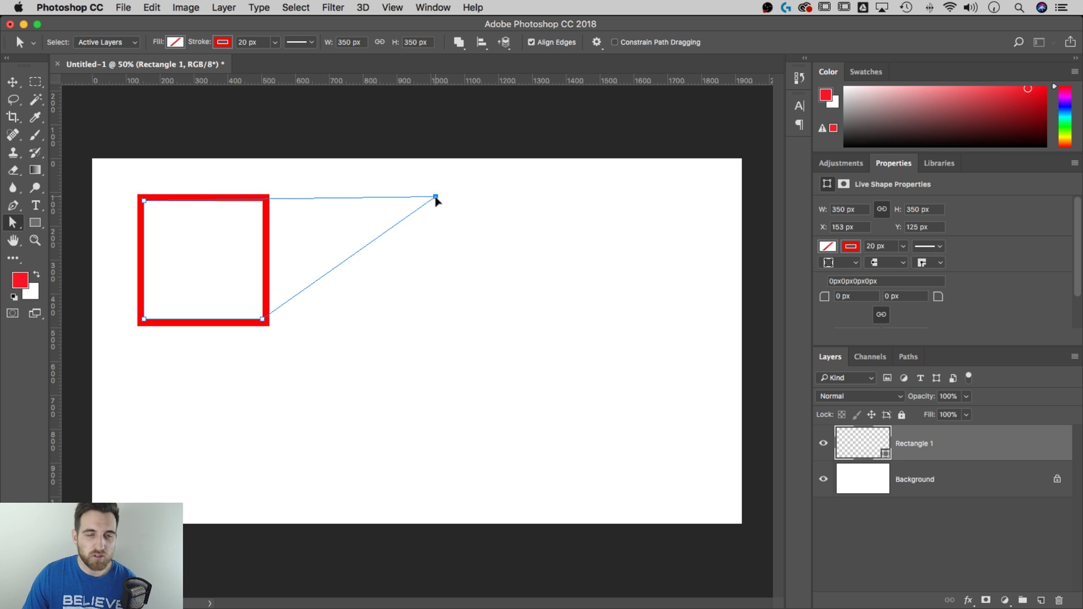
drag(437, 198, 438, 198)
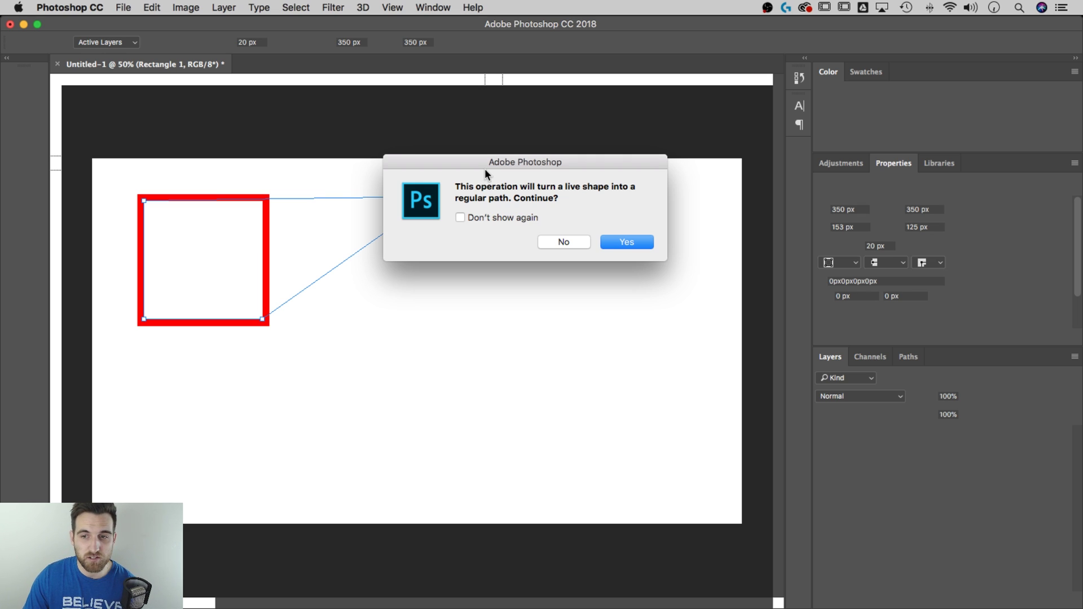
click(623, 243)
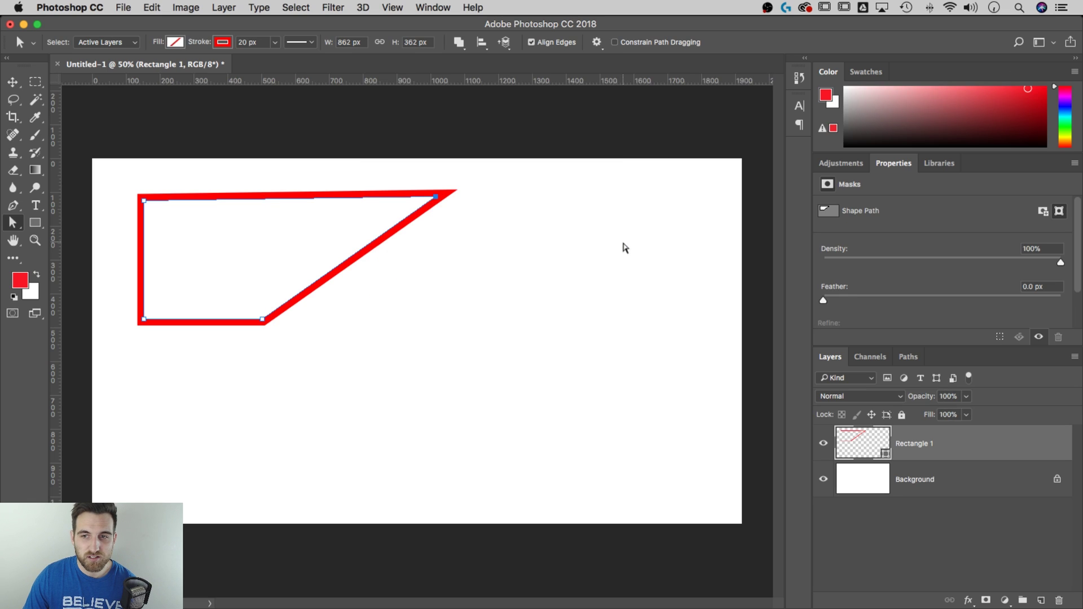
click(184, 41)
click(184, 41)
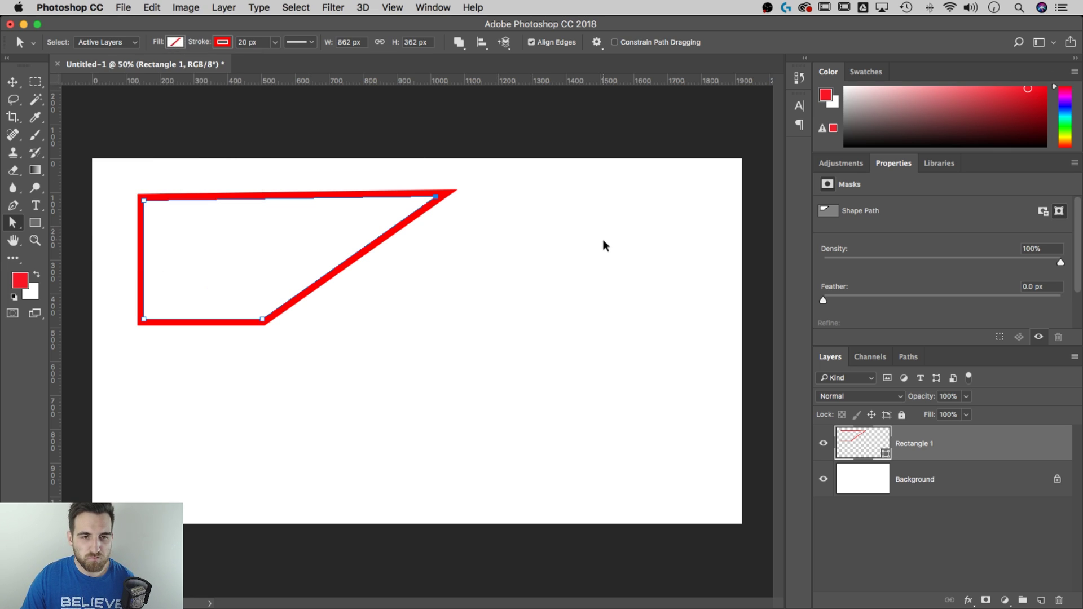
key(super+z)
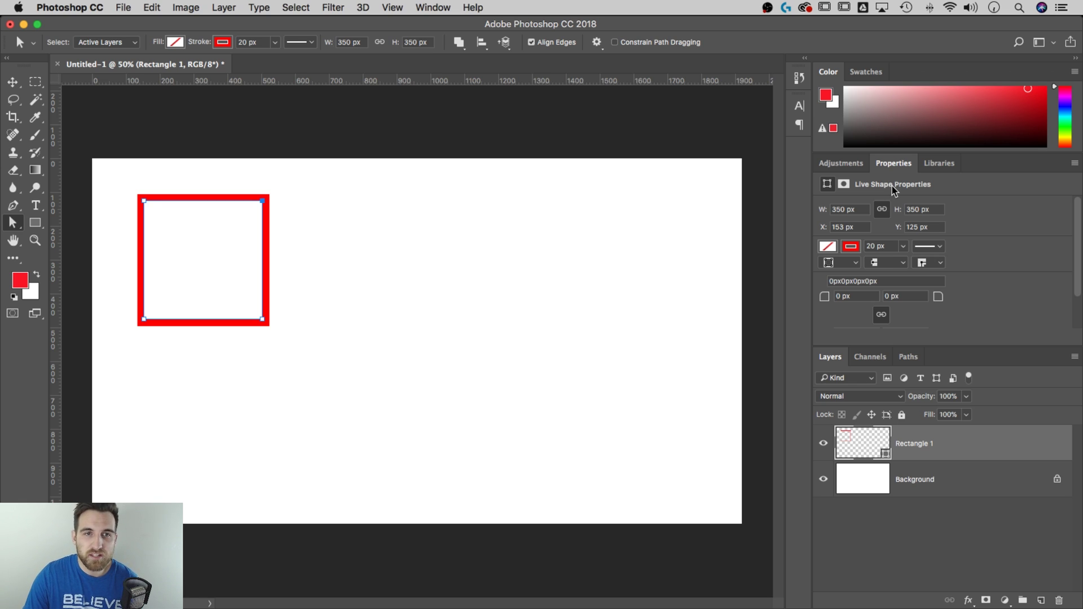
click(422, 7)
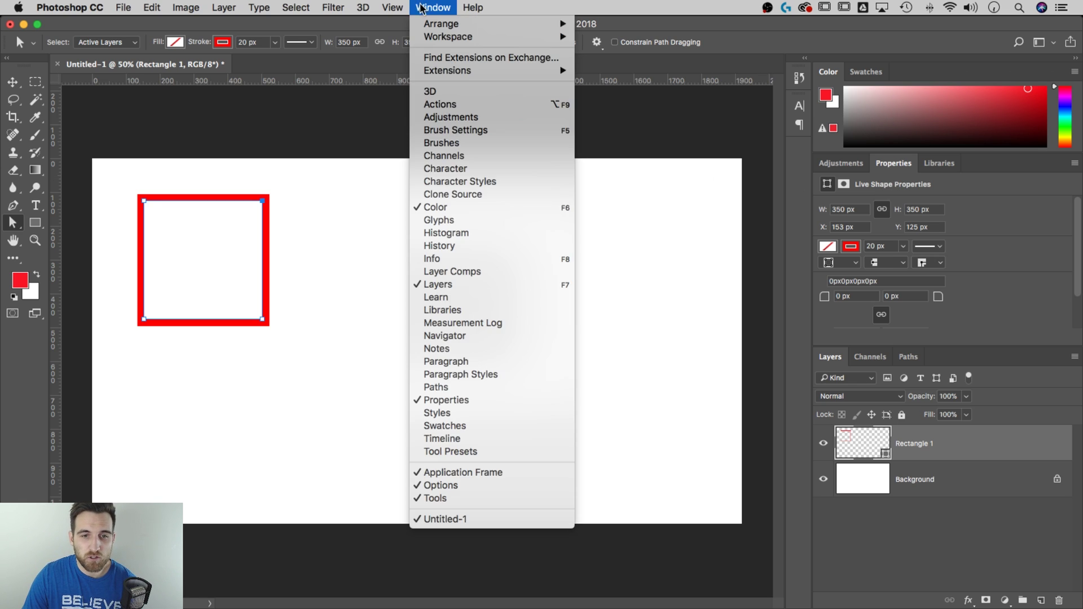
click(889, 170)
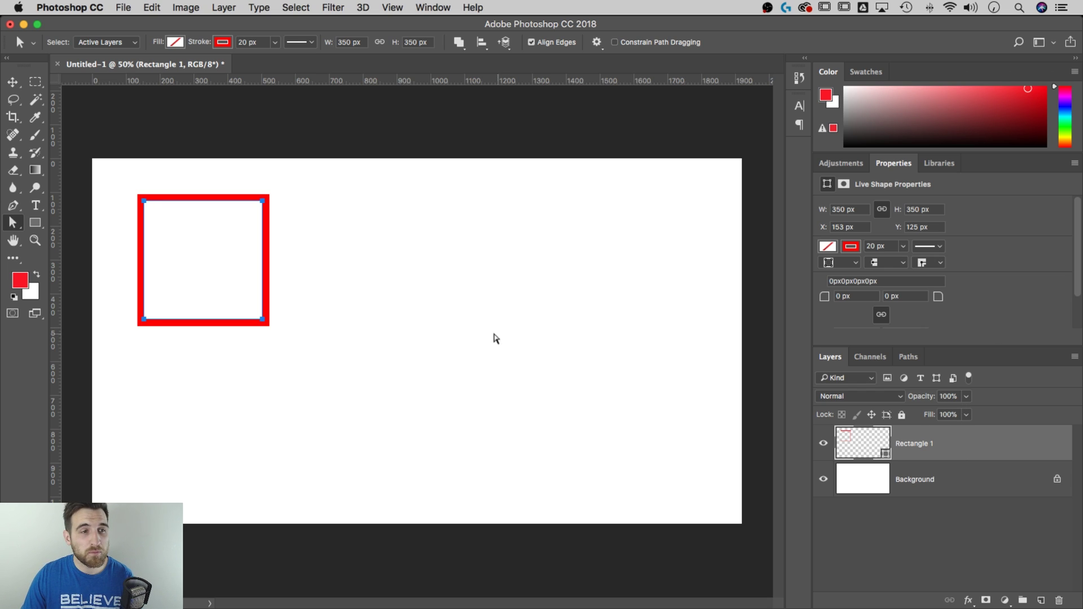
Step: Scale the square up proportionally to about 722 px wide with Free Transform and move it right to about X 535 px
click(12, 82)
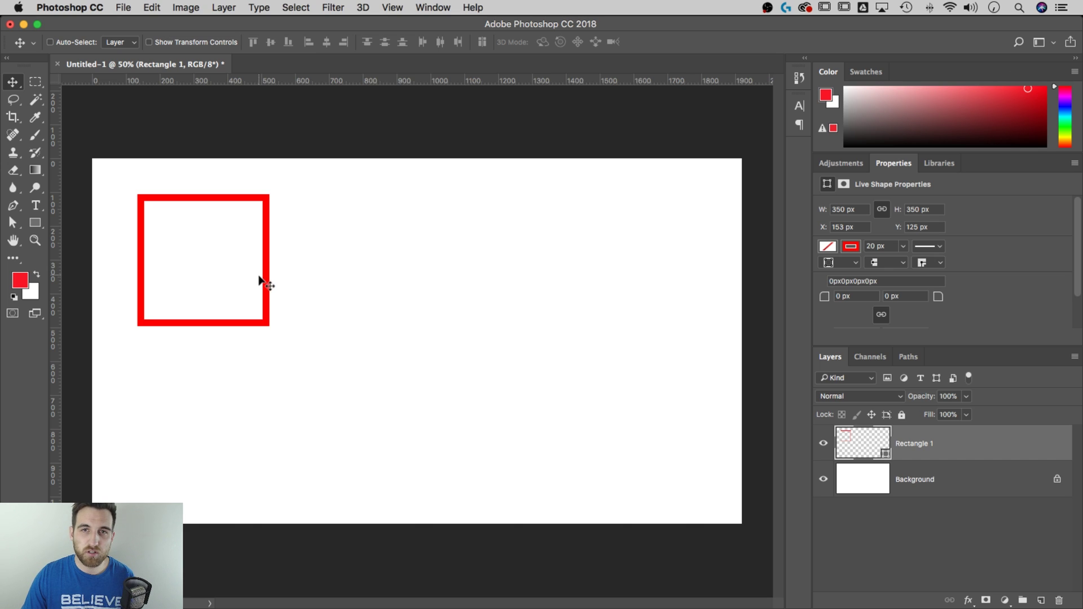
key(super+t)
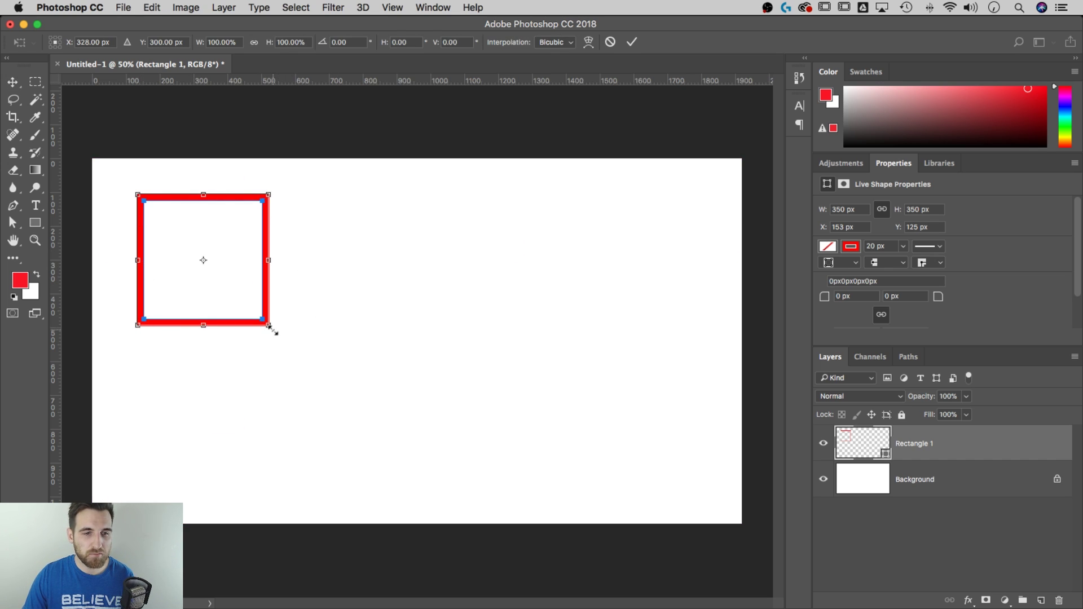
drag(271, 329, 447, 433)
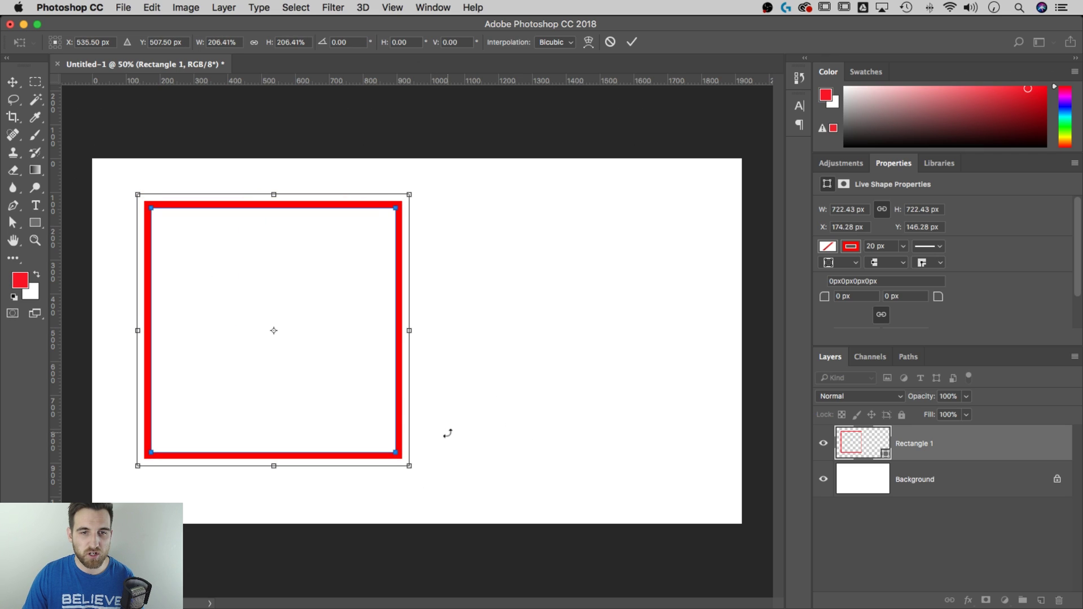
key(Return)
drag(415, 315, 540, 322)
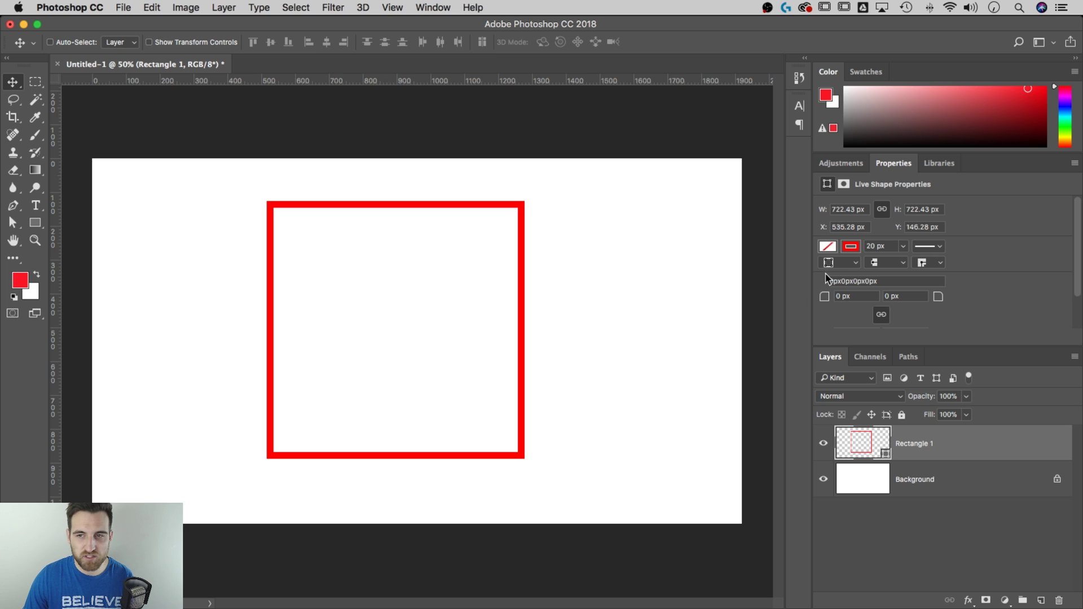
Step: Compare the square's mask properties with its live shape properties, keeping the Rectangle 1 layer selected
click(844, 184)
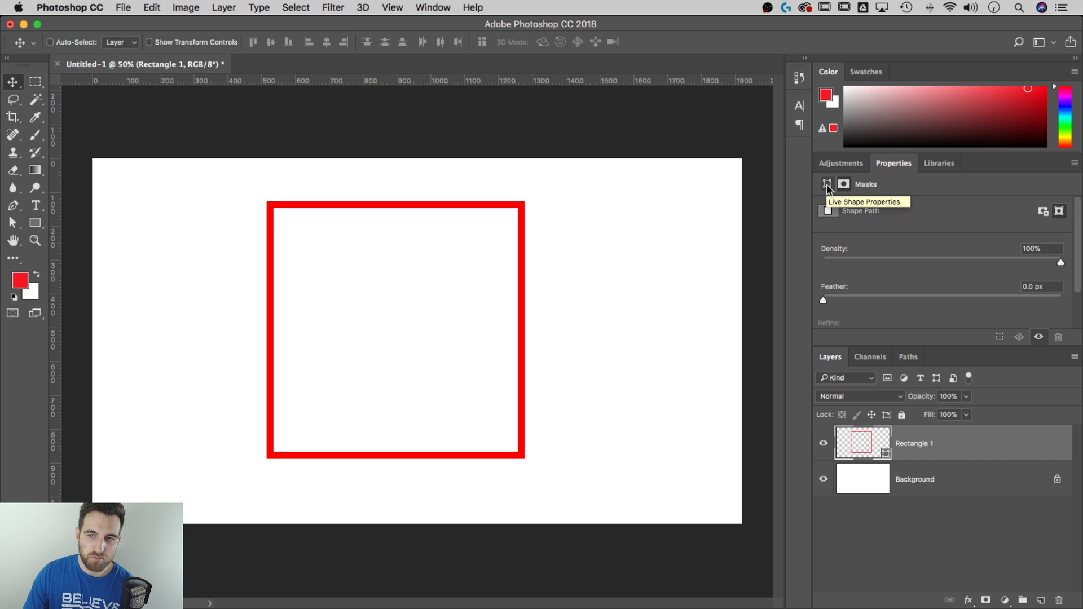
click(827, 186)
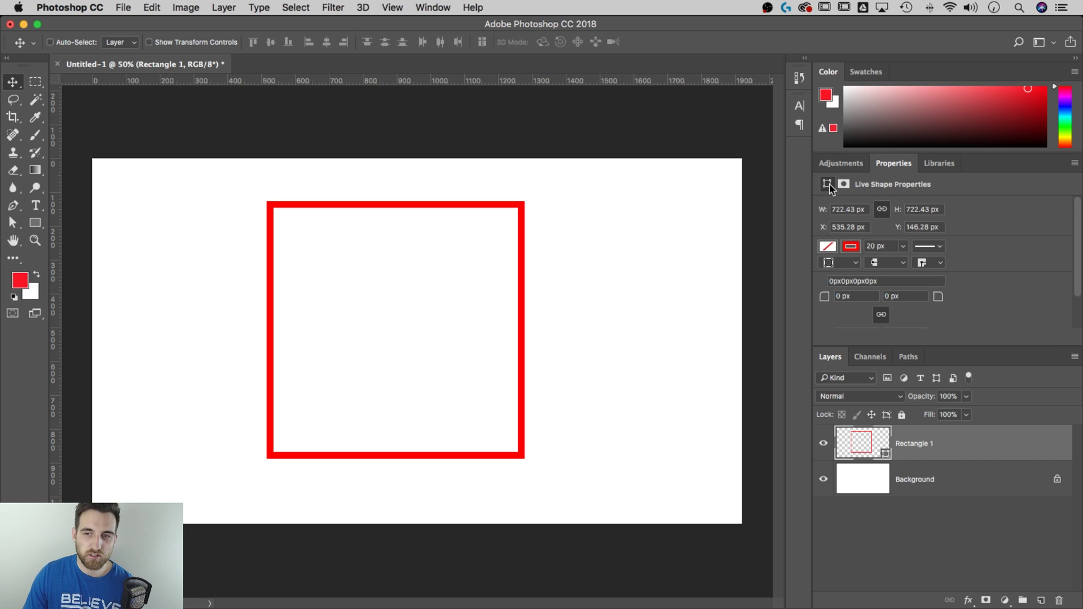
click(843, 184)
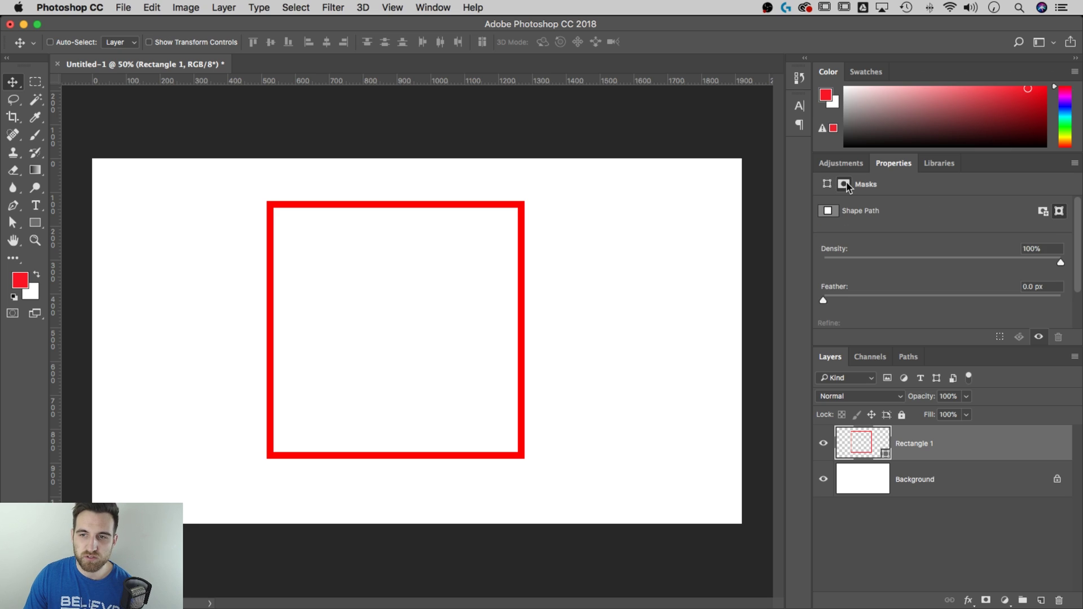
click(929, 479)
click(958, 441)
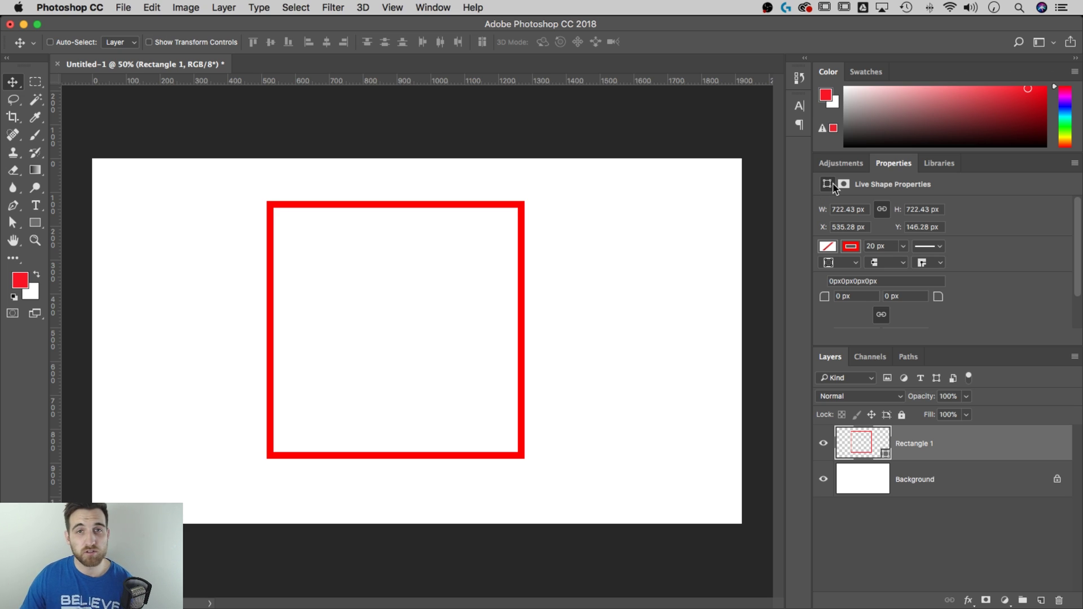
Step: Fill the square with bright green and remove its red stroke
click(831, 248)
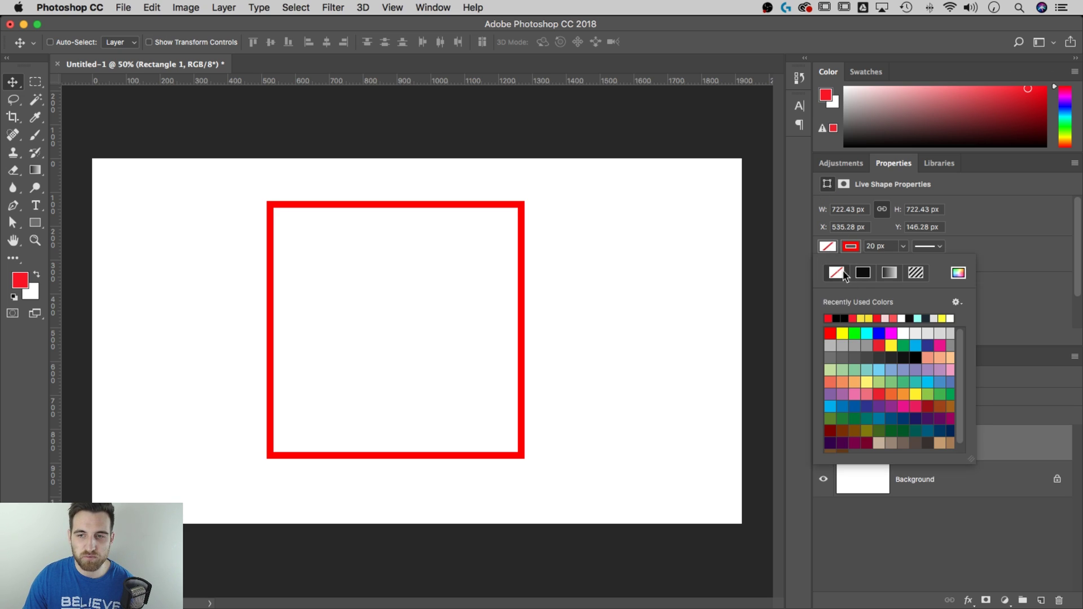
click(855, 332)
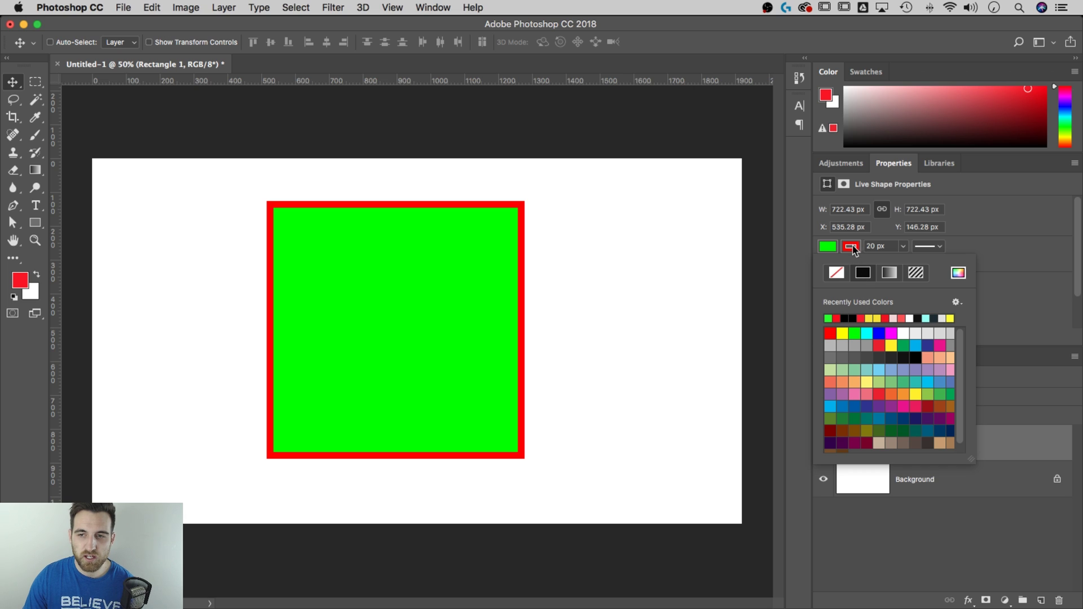
click(851, 249)
click(850, 247)
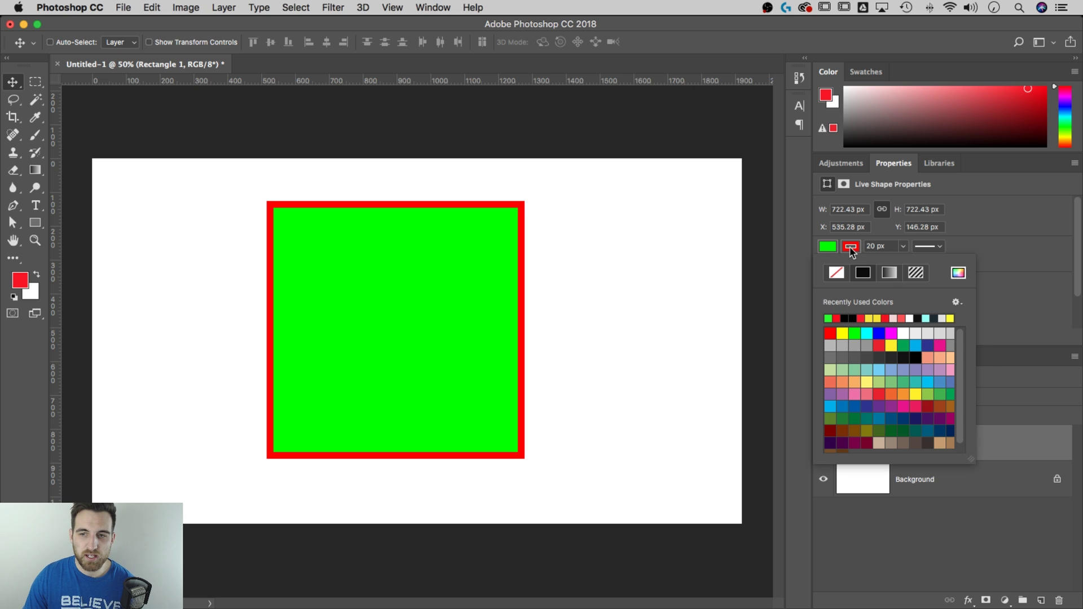
click(837, 274)
click(896, 236)
Step: Round all four linked corners of the green square to a 45 px radius
drag(839, 302, 862, 316)
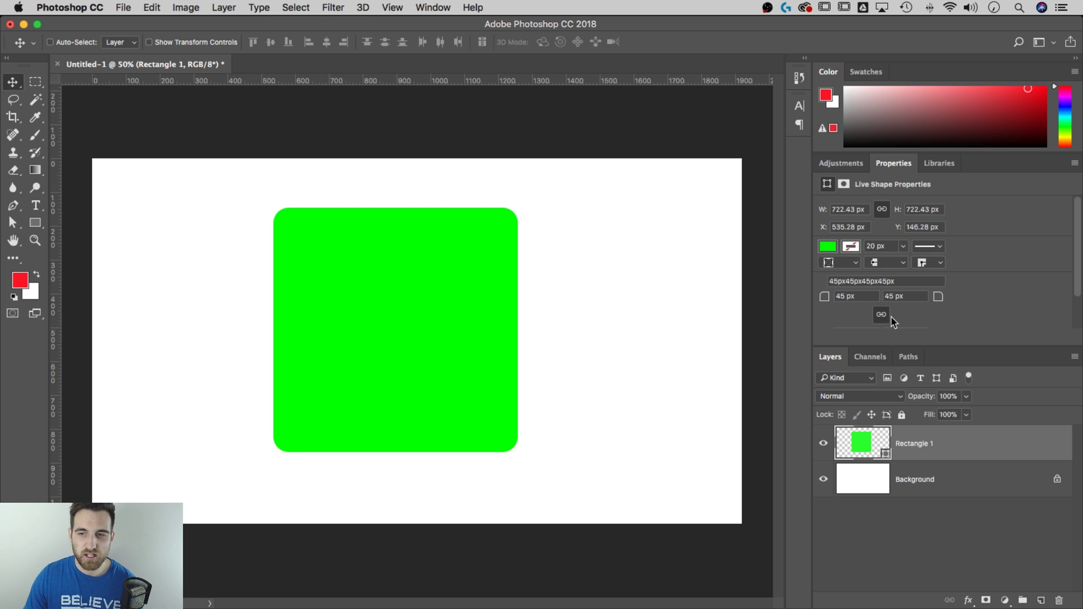
click(882, 314)
click(911, 297)
double_click(912, 297)
Step: Set only the green square's lower-left corner radius to 0 px within the combined radius values
double_click(882, 281)
click(869, 316)
click(880, 281)
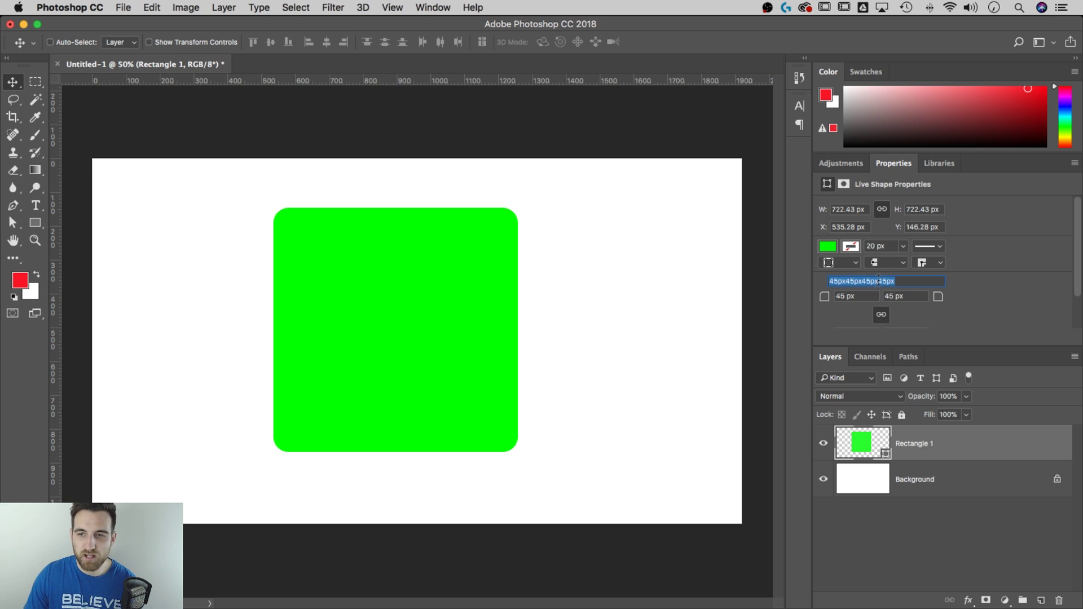
click(883, 281)
drag(887, 281, 880, 281)
text(0)
key(Return)
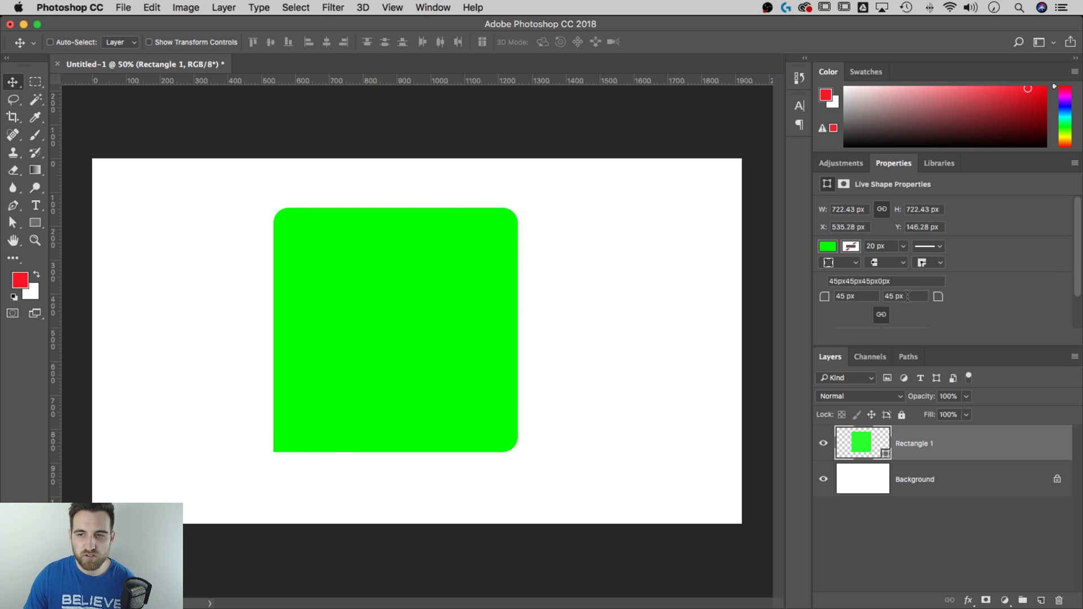
Step: With the corner radii unlinked, set the square's lower-right corner radius to 90 px, and link the radii again
scroll(968, 308, down, 3)
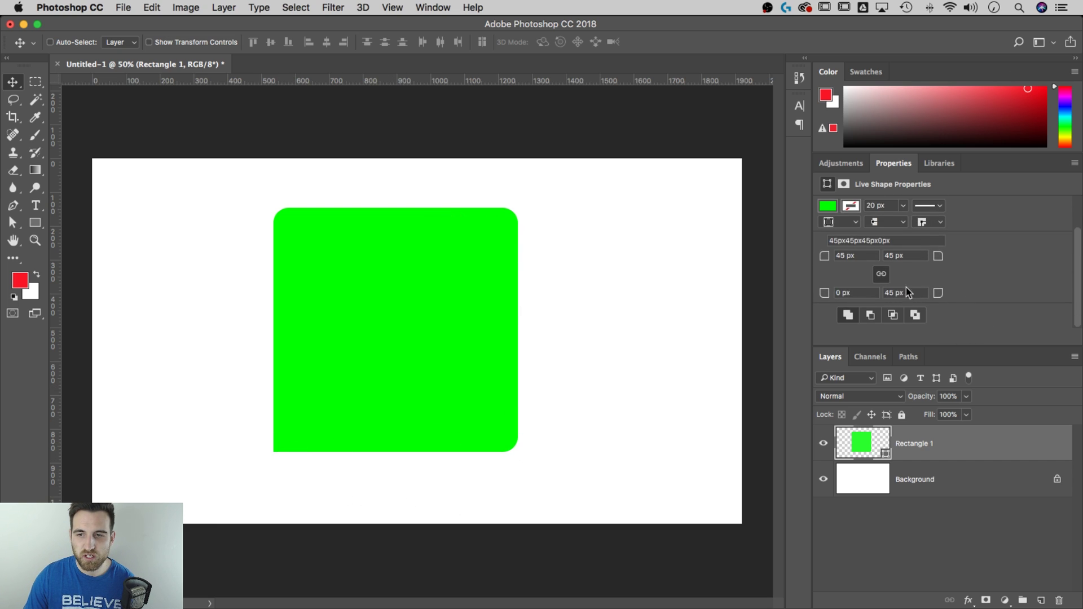
click(868, 292)
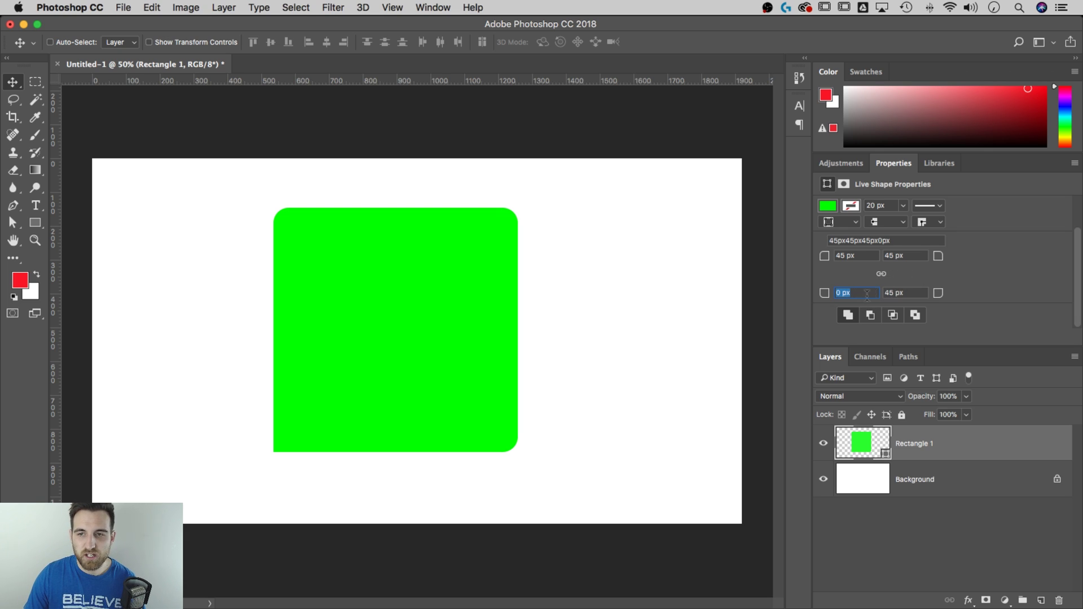
click(886, 293)
drag(940, 346, 940, 443)
click(899, 332)
drag(902, 333, 871, 332)
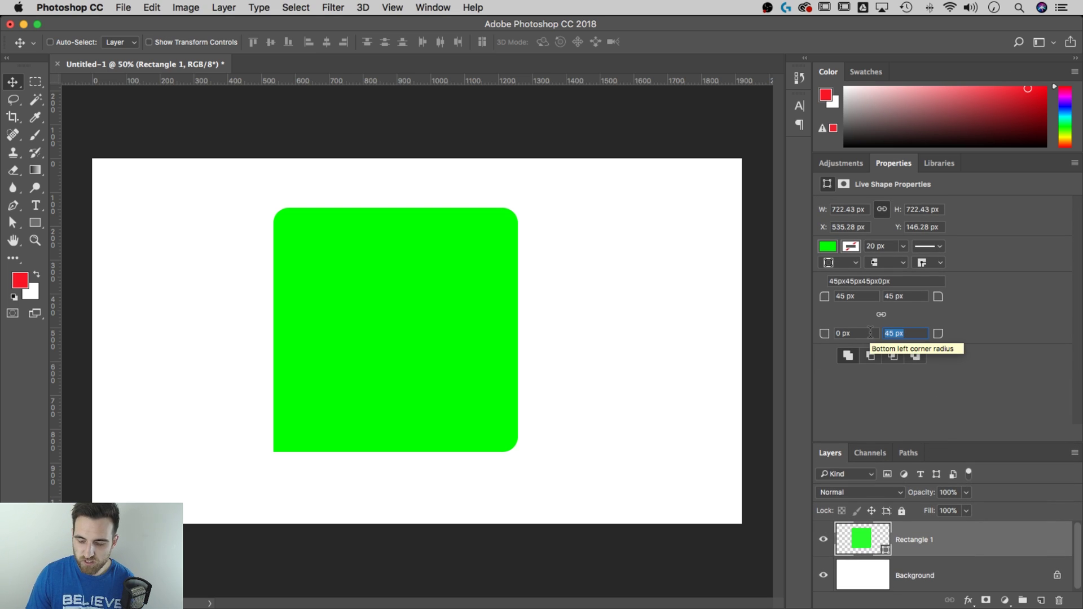
text(90)
key(Return)
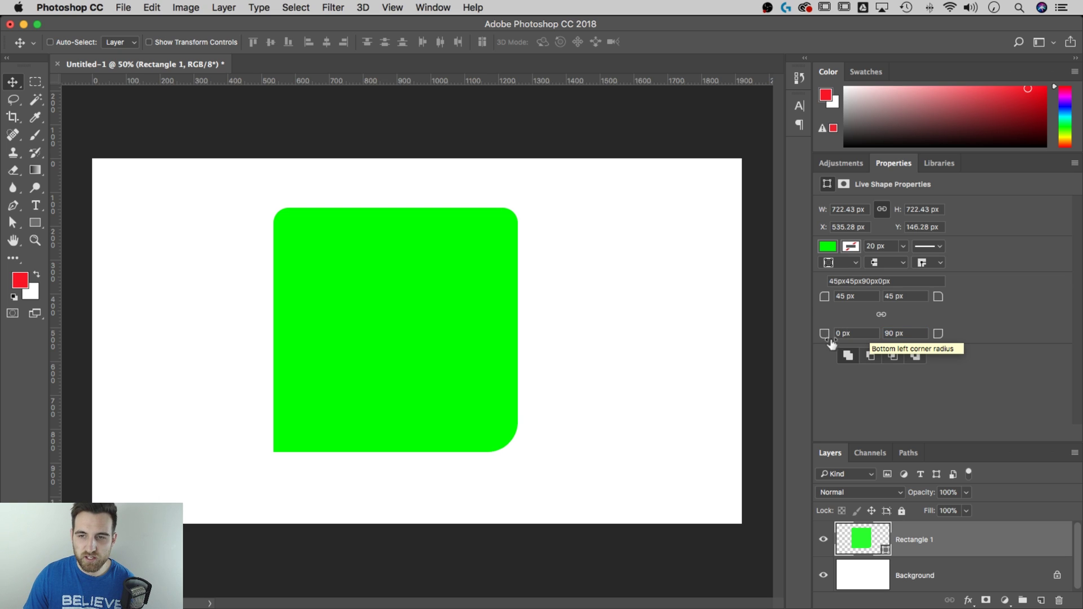
click(881, 314)
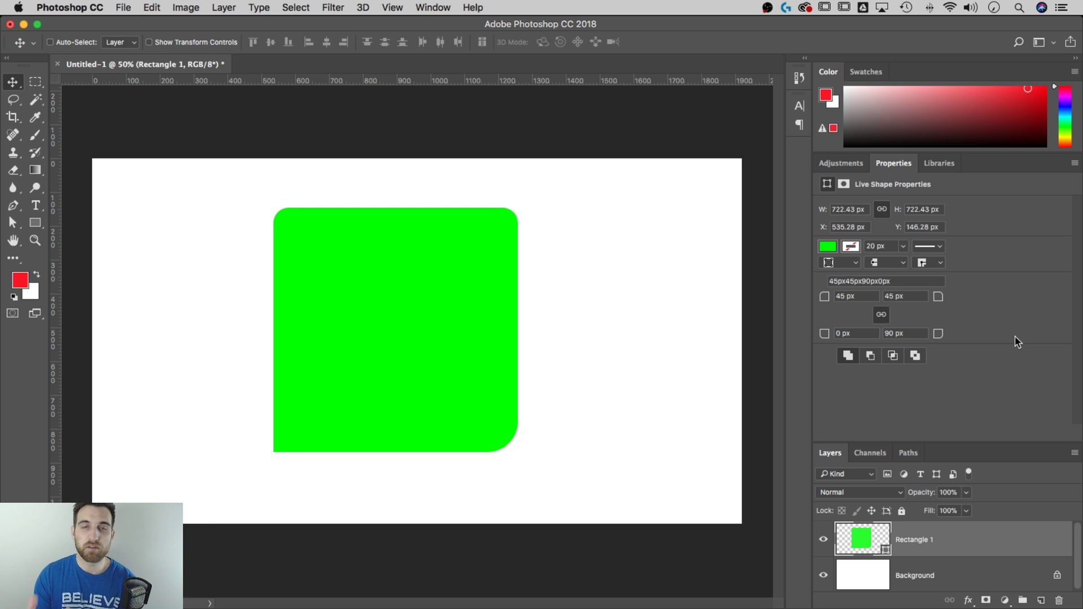
drag(995, 444, 794, 398)
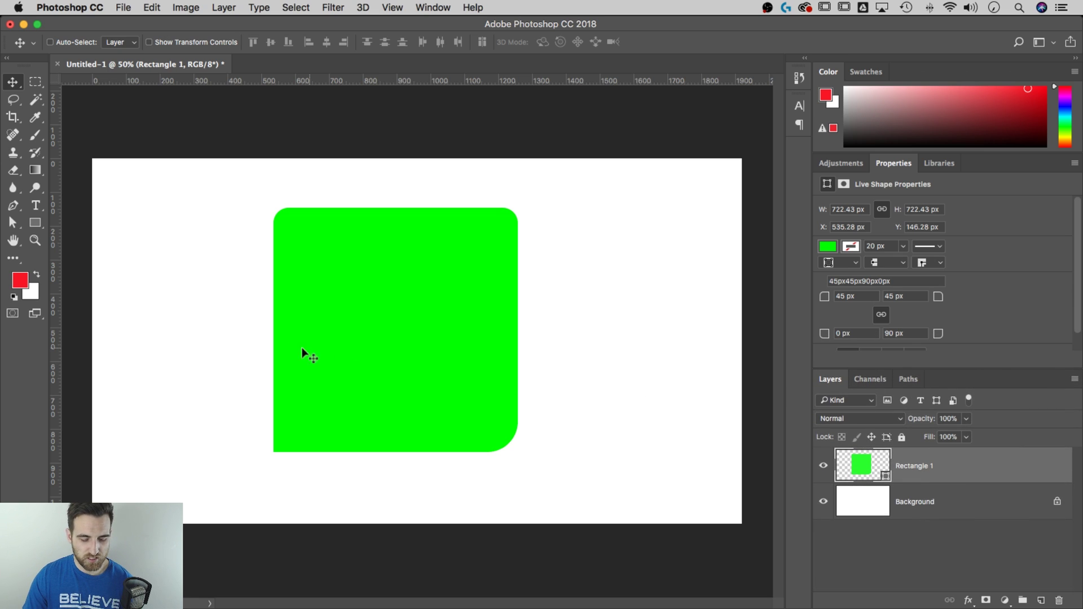
Step: Try to paint on the Rectangle 1 shape layer with the Brush Tool and decline rasterizing the shape
click(34, 139)
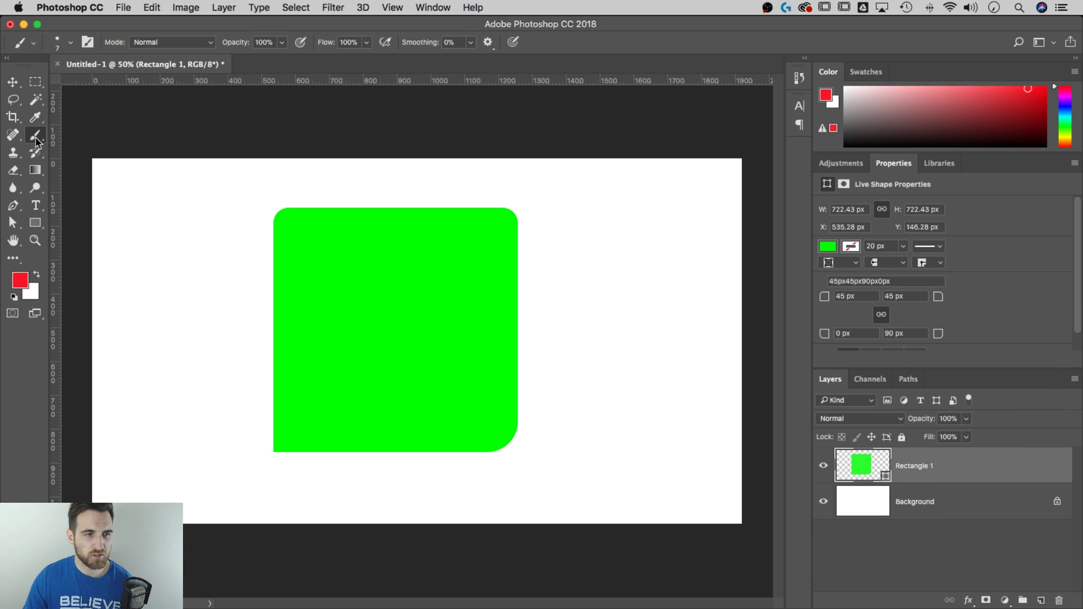
click(409, 274)
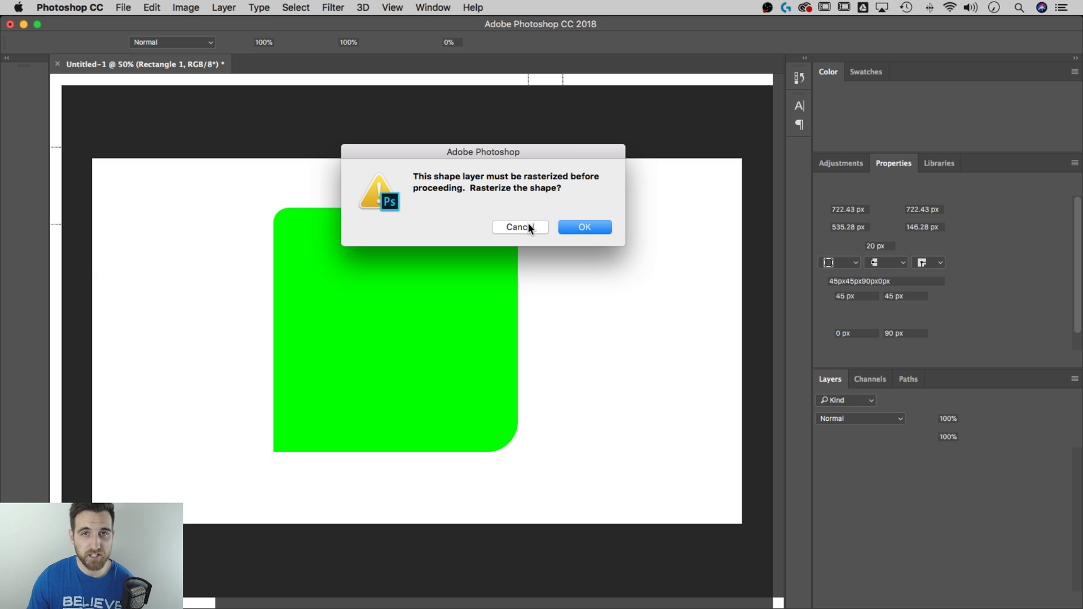
click(528, 226)
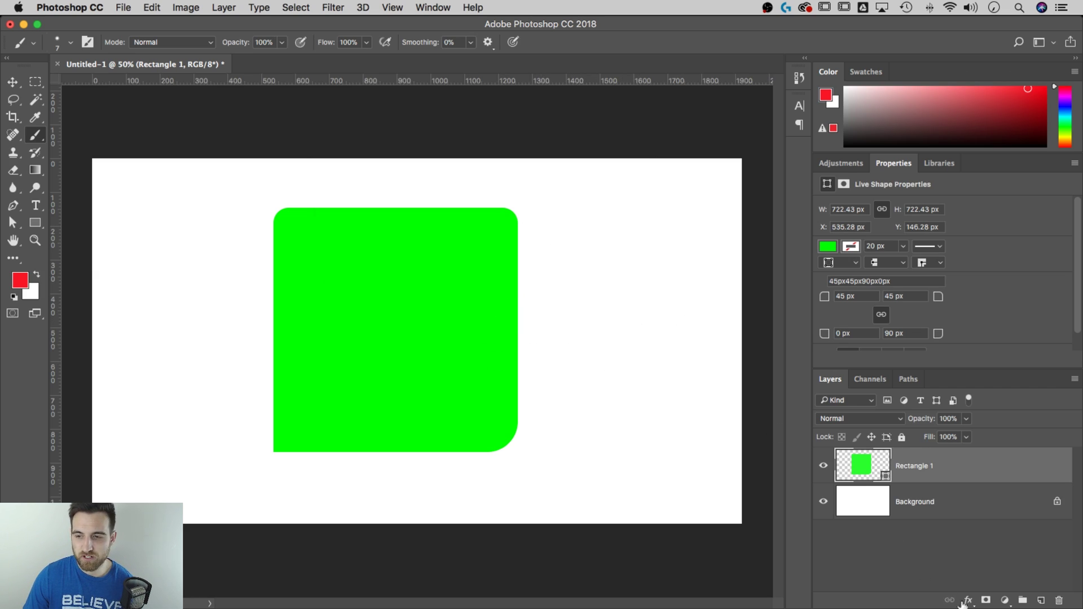
Step: Try painting a freehand red brush stroke over the green square on a new layer, and undo both the stroke and the layer
click(1041, 601)
drag(367, 227, 525, 400)
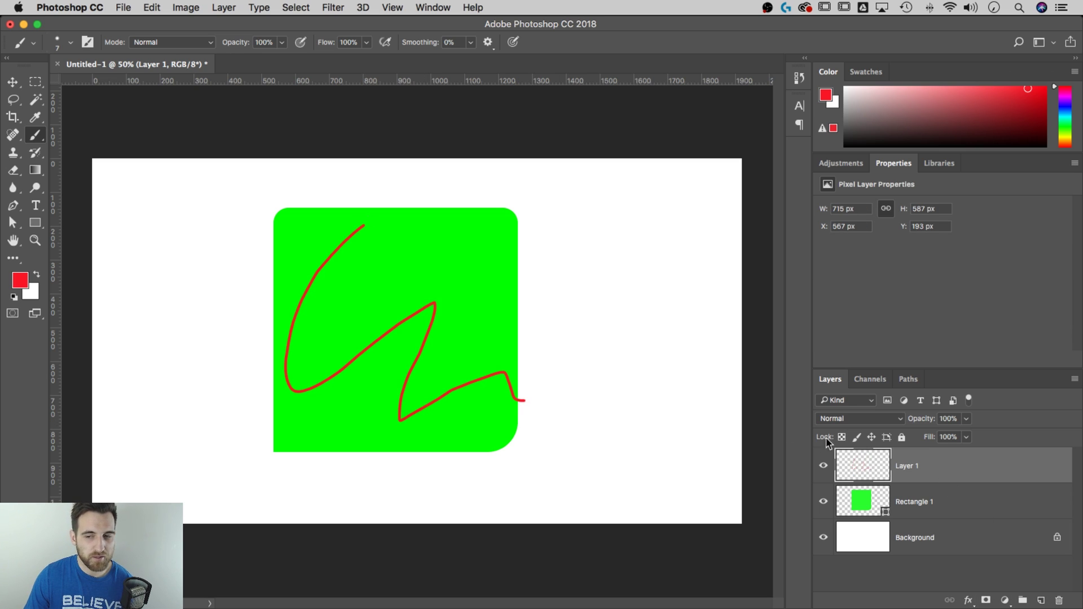
key(super+z)
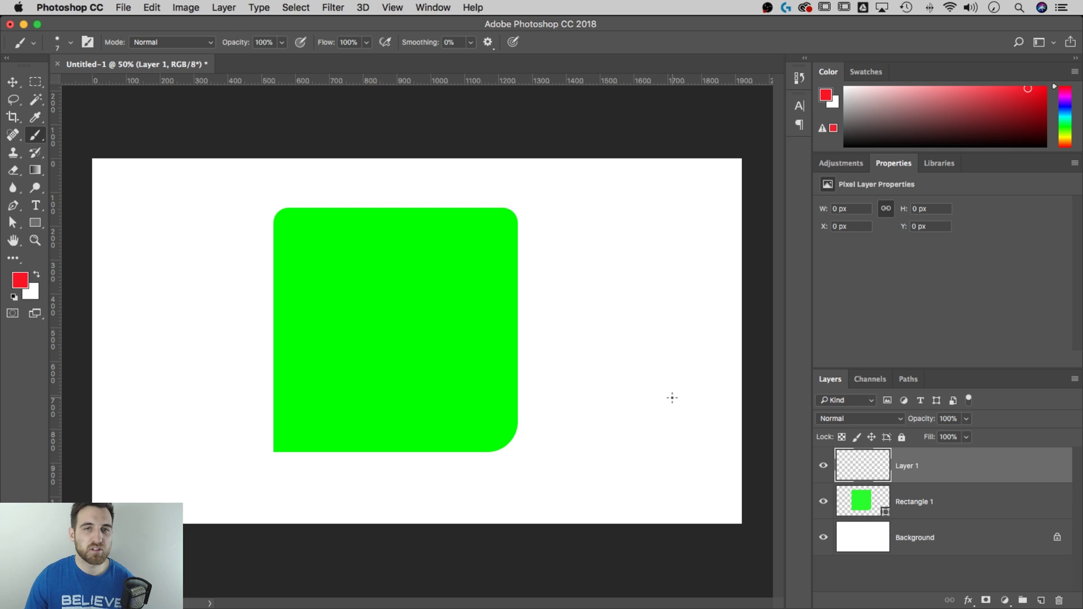
key(alt+super+z)
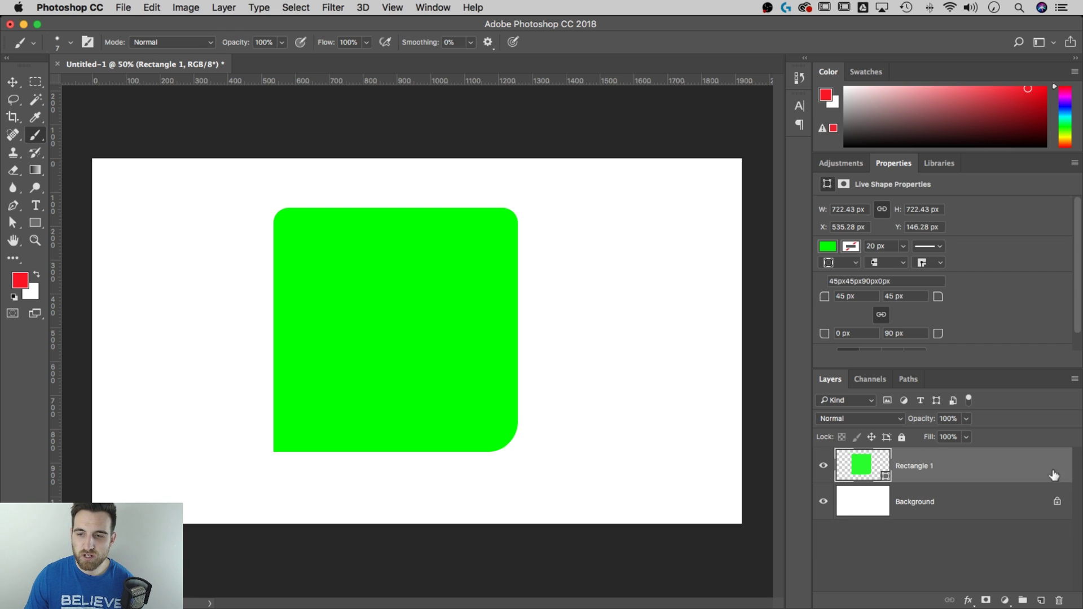